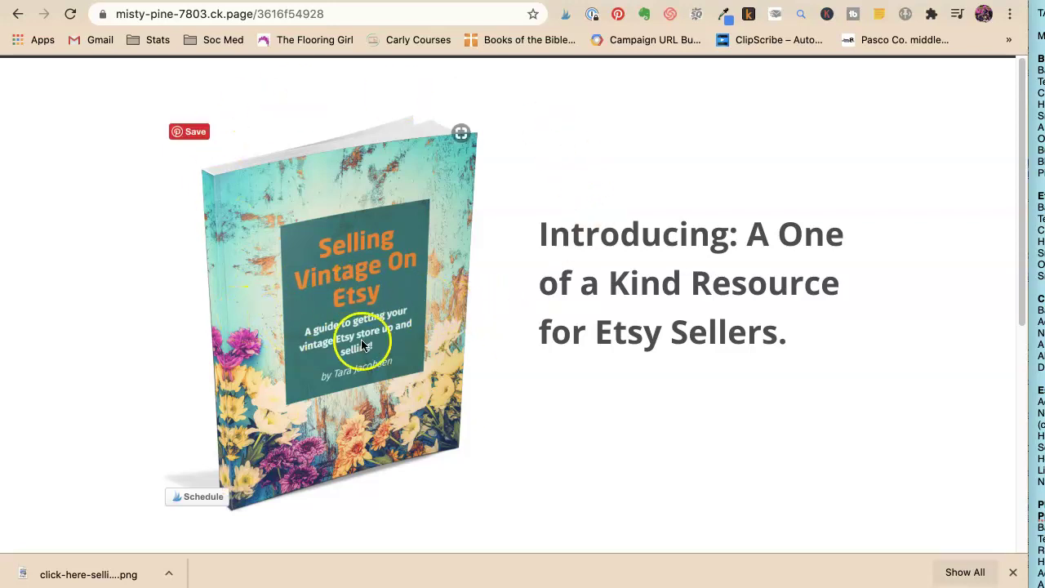
# Step: Browse the open page, then go back to the previous Etsy SEO article
pyautogui.scroll(-5, 377, 367)
pyautogui.scroll(5, 375, 344)
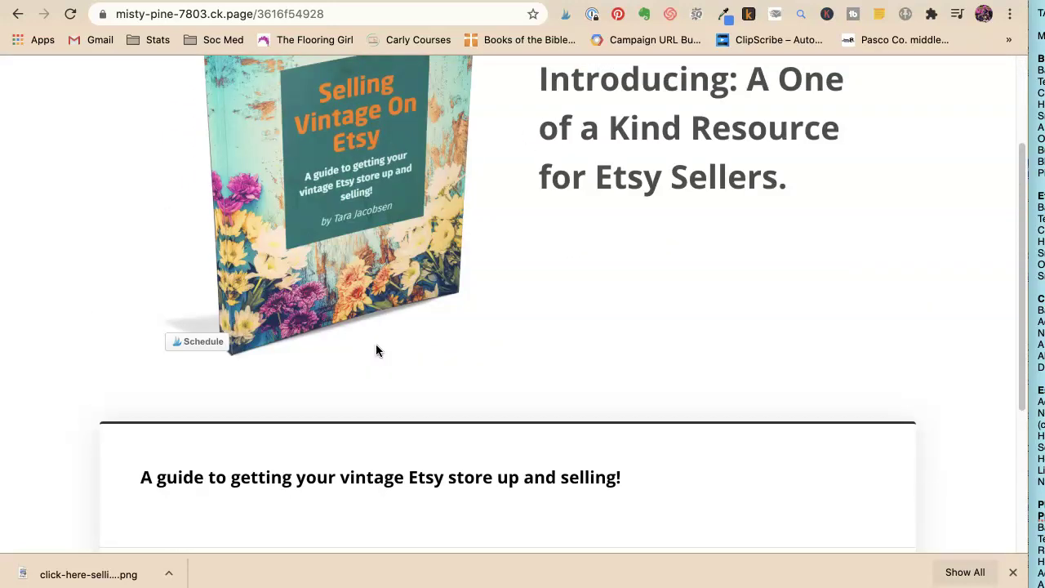
pyautogui.click(374, 336)
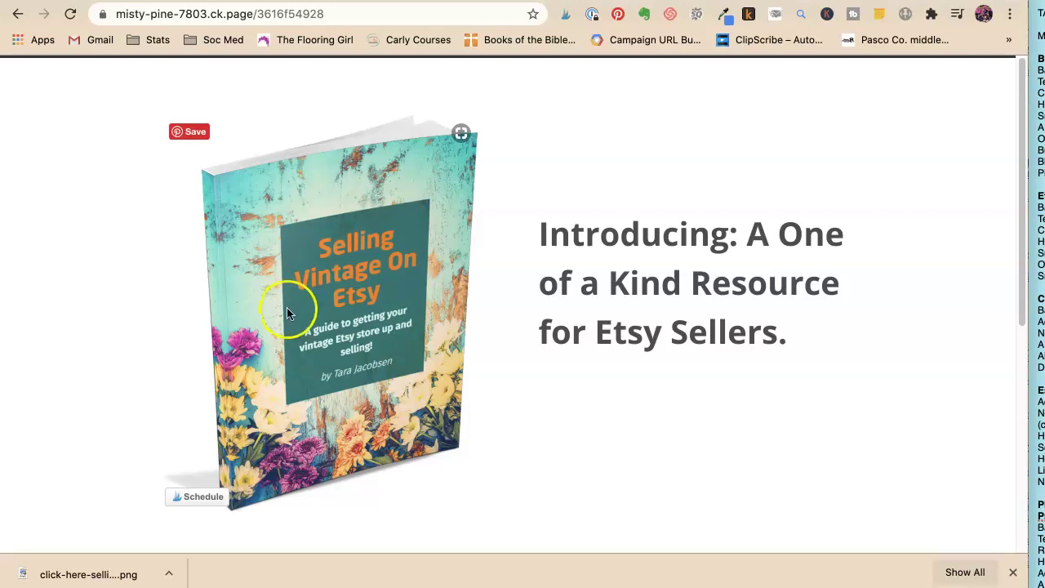
pyautogui.scroll(-2, 200, 344)
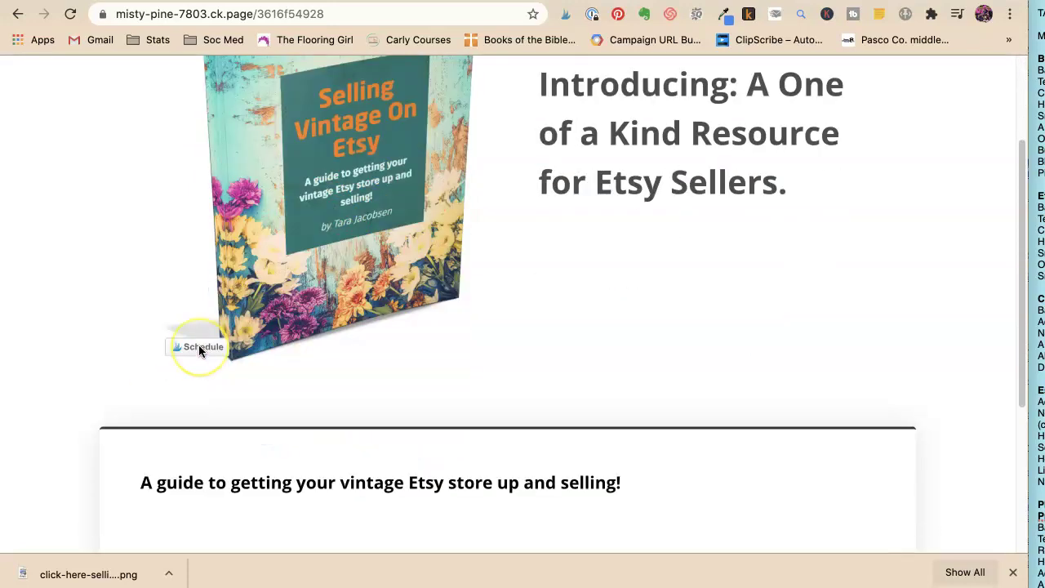
pyautogui.scroll(-3, 199, 347)
pyautogui.scroll(5, 199, 351)
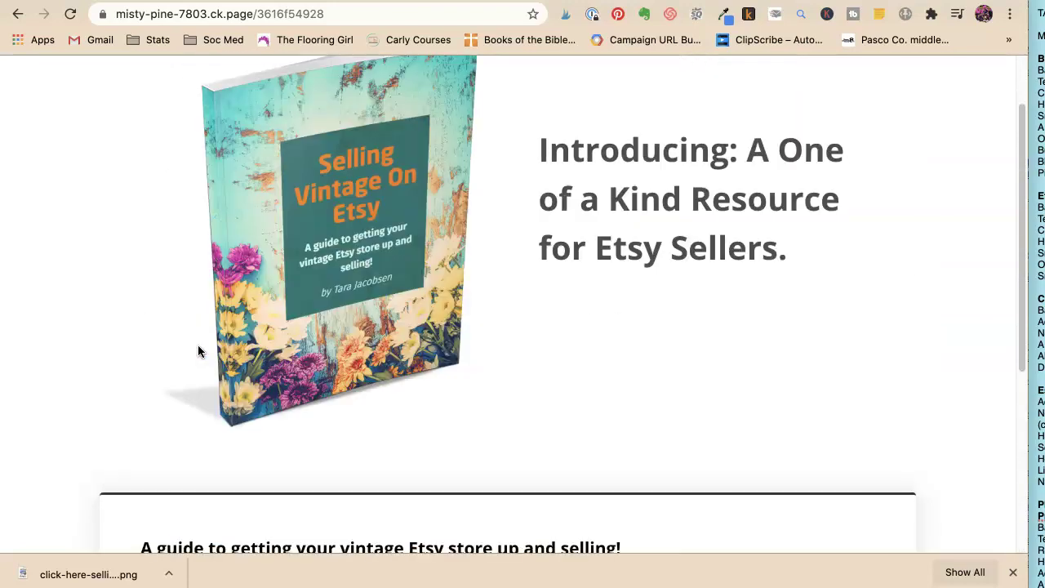
pyautogui.scroll(-1, 197, 351)
pyautogui.scroll(1, 197, 351)
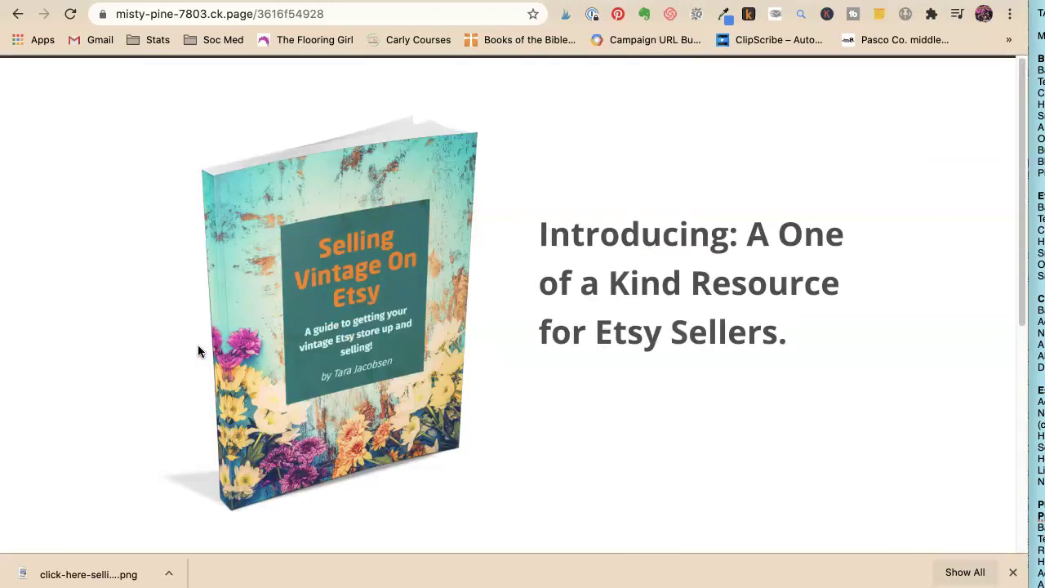
pyautogui.moveTo(210, 264)
pyautogui.click(18, 14)
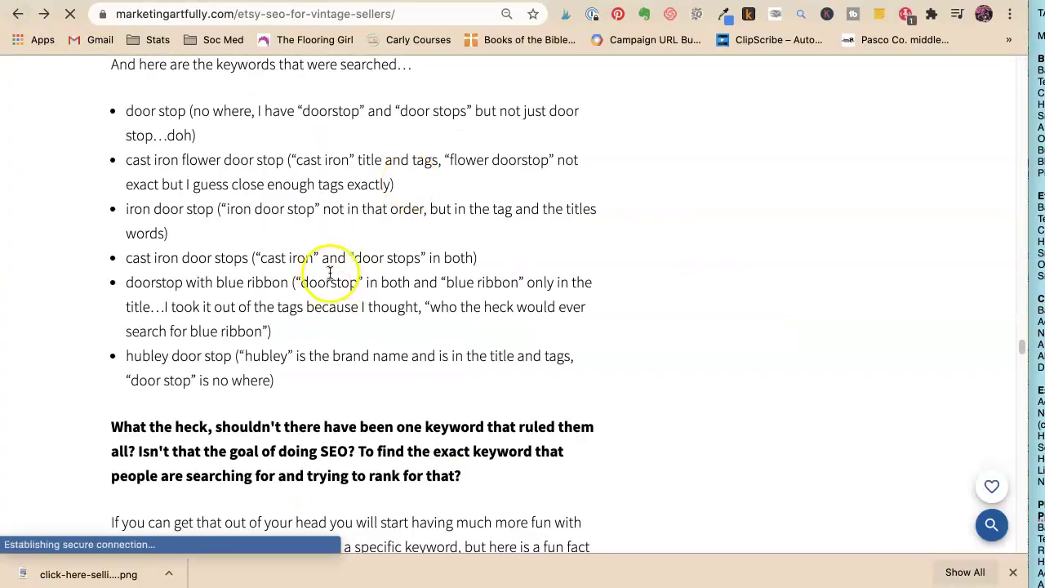
# Step: Start a Facebook post with the ebook banner PNG from the Desktop attached
pyautogui.scroll(-10, 376, 265)
pyautogui.scroll(-15, 376, 265)
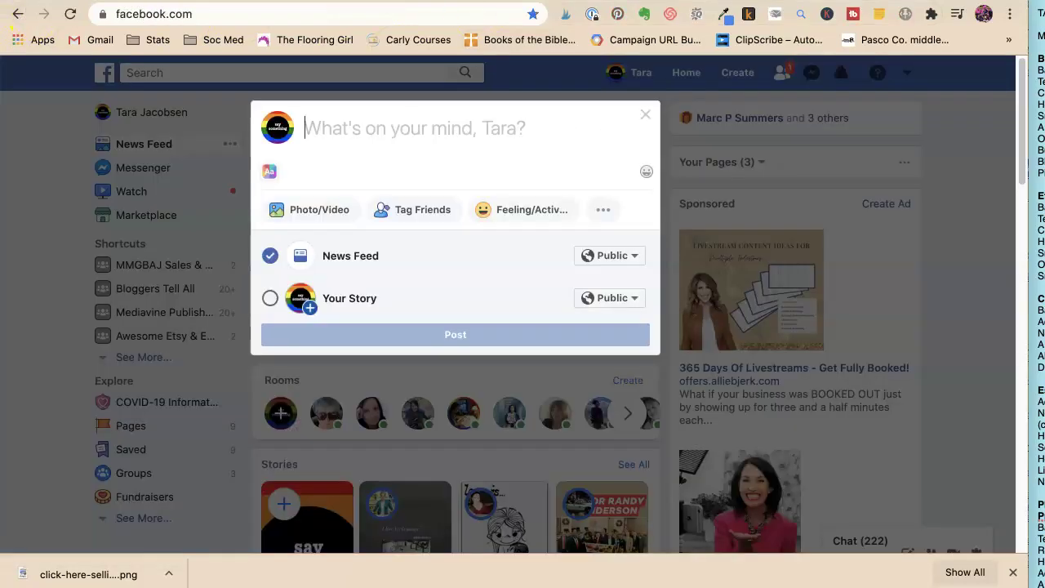
pyautogui.click(301, 207)
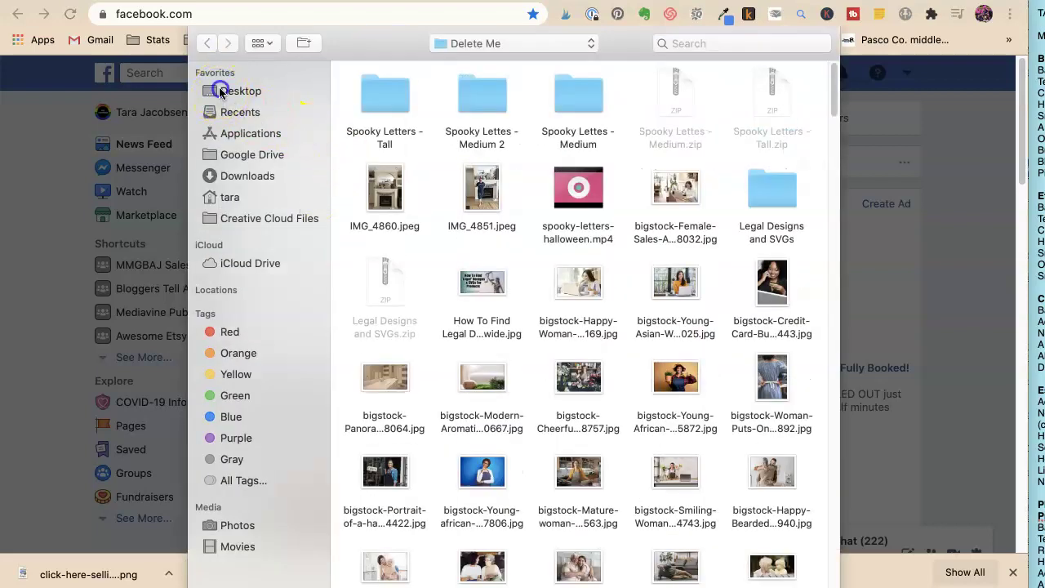
pyautogui.click(219, 90)
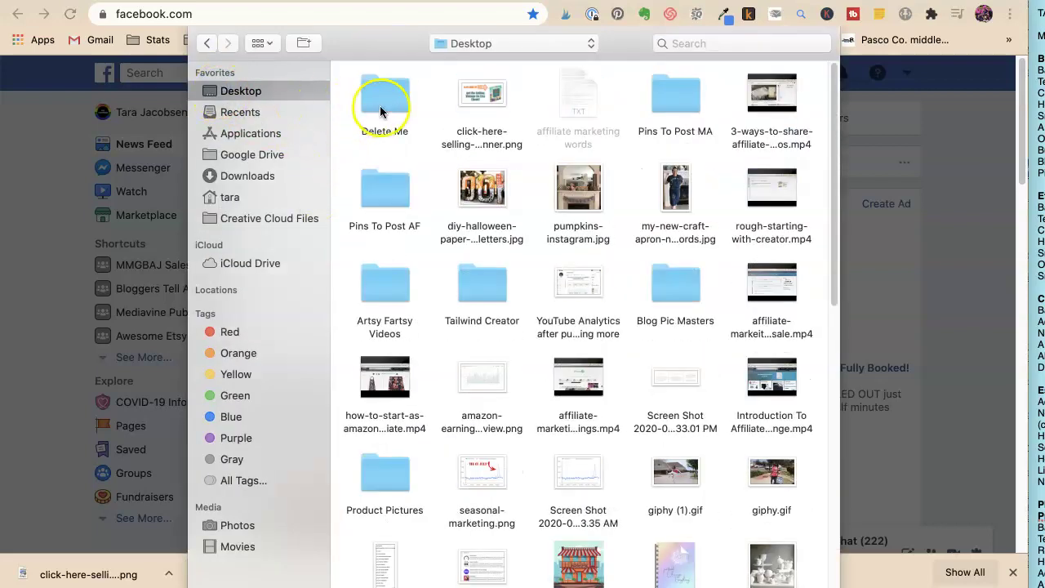
pyautogui.doubleClick(480, 96)
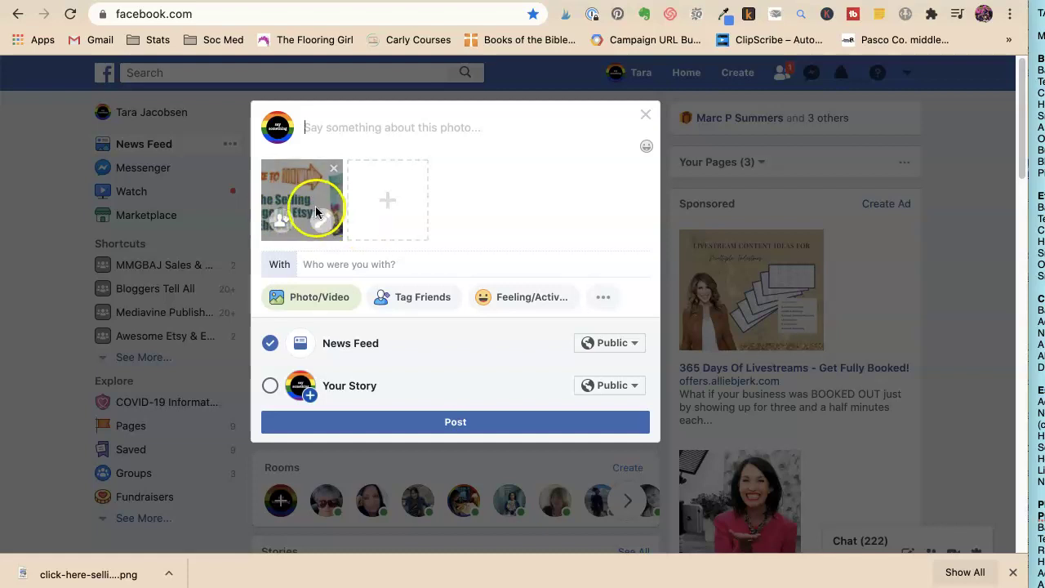
# Step: Discard the personal post draft and open the Marketing Artfully business page from a 'mar' search
pyautogui.click(645, 116)
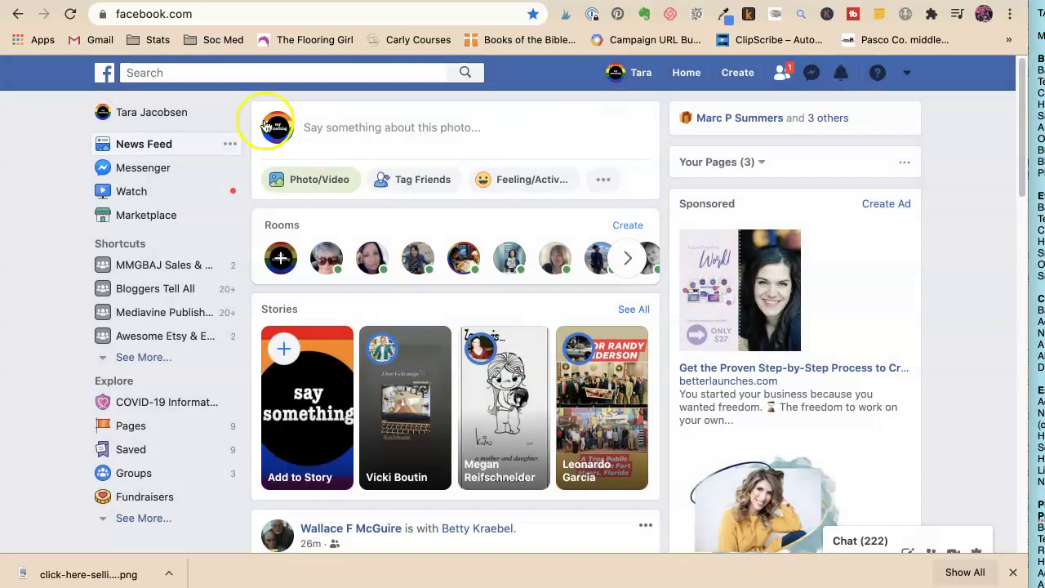
pyautogui.click(188, 72)
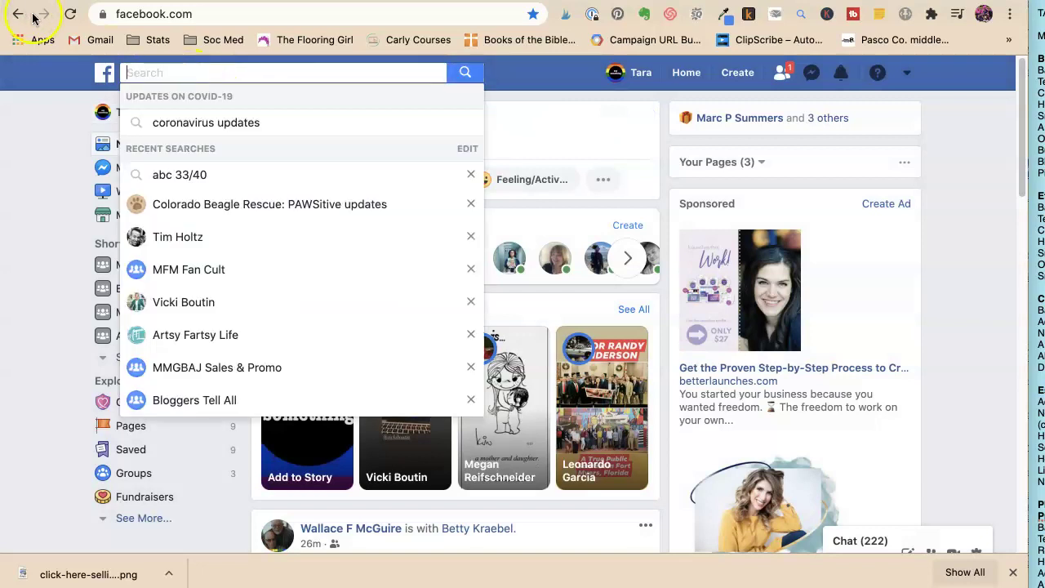
pyautogui.write('mar')
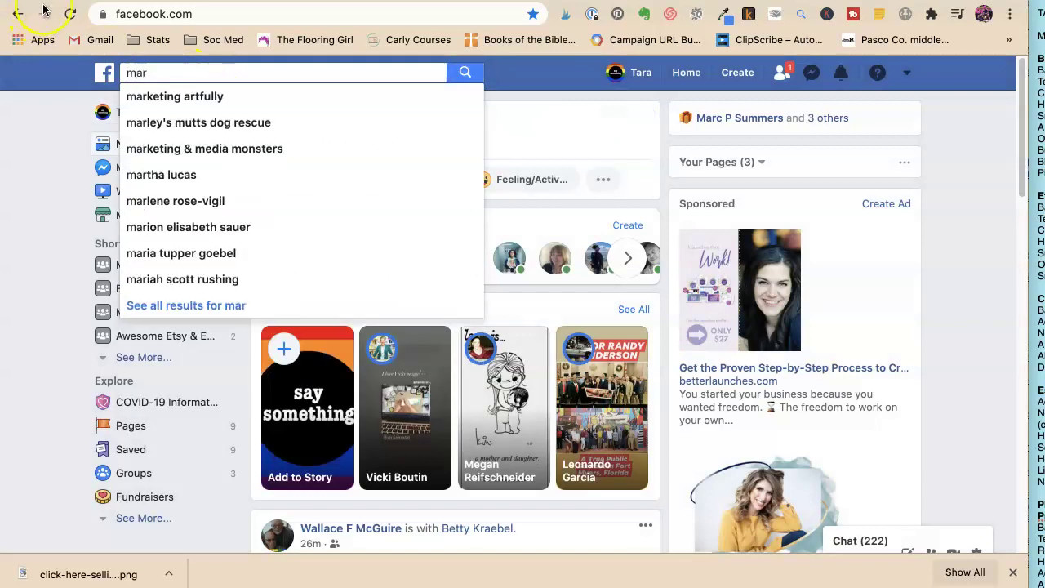
pyautogui.click(181, 97)
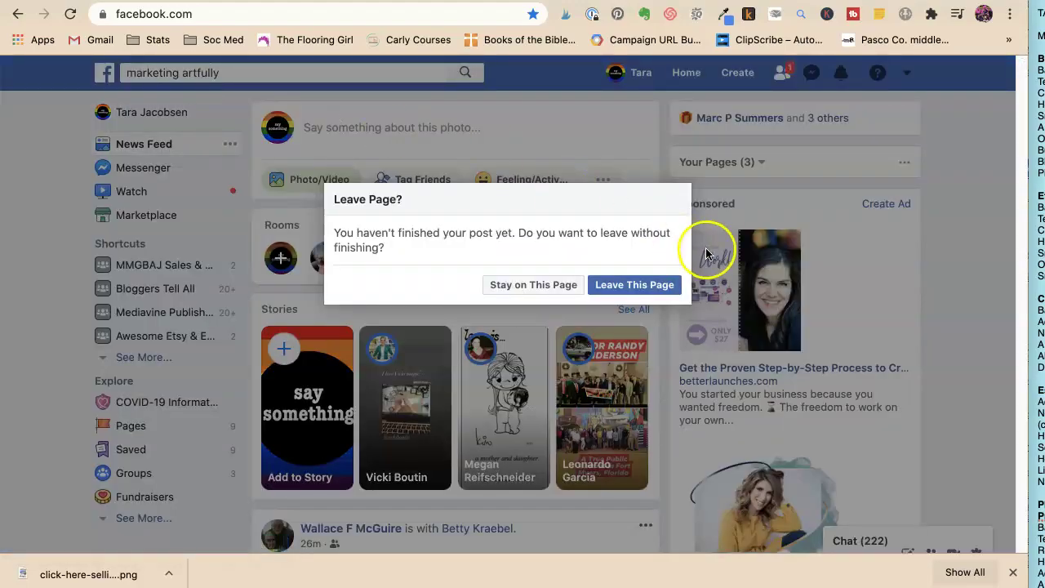
pyautogui.click(611, 285)
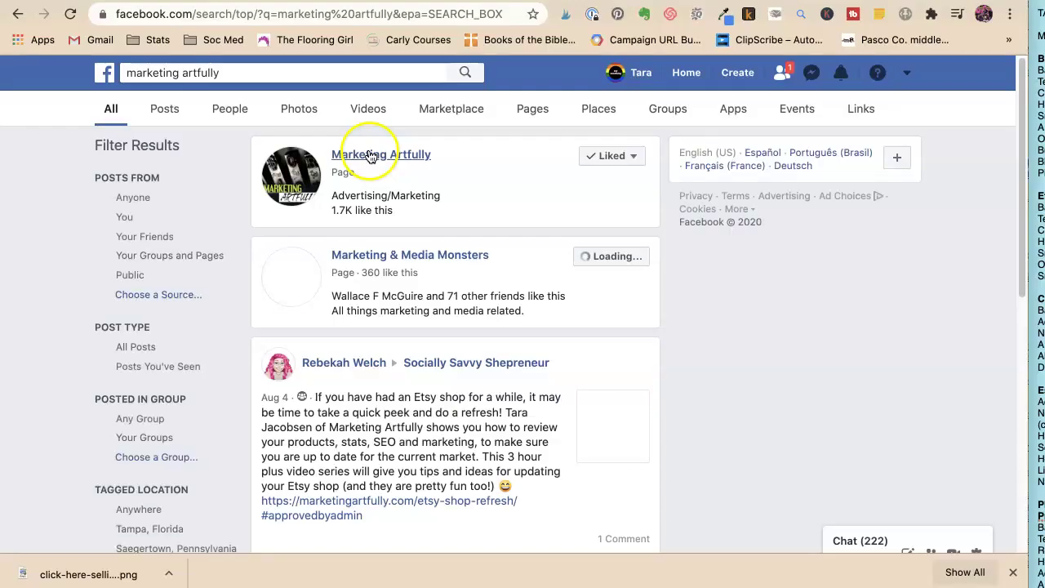
pyautogui.click(370, 156)
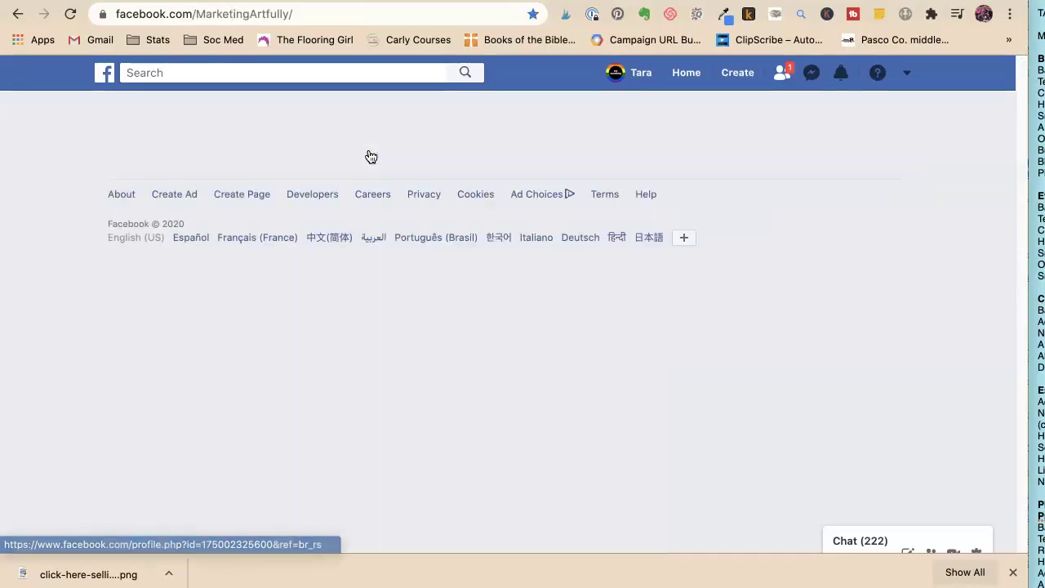
pyautogui.scroll(-5, 334, 191)
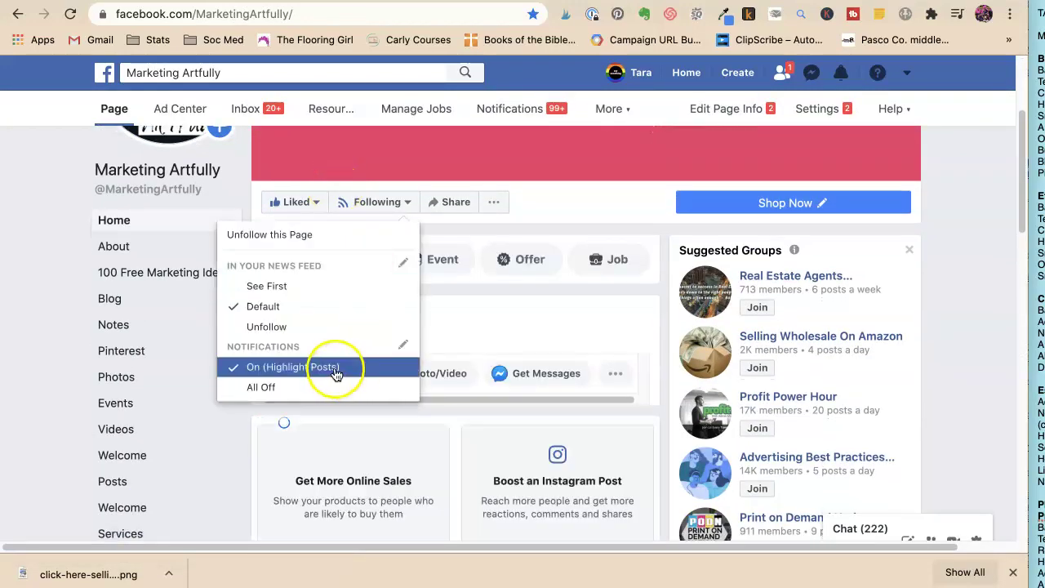
pyautogui.click(426, 373)
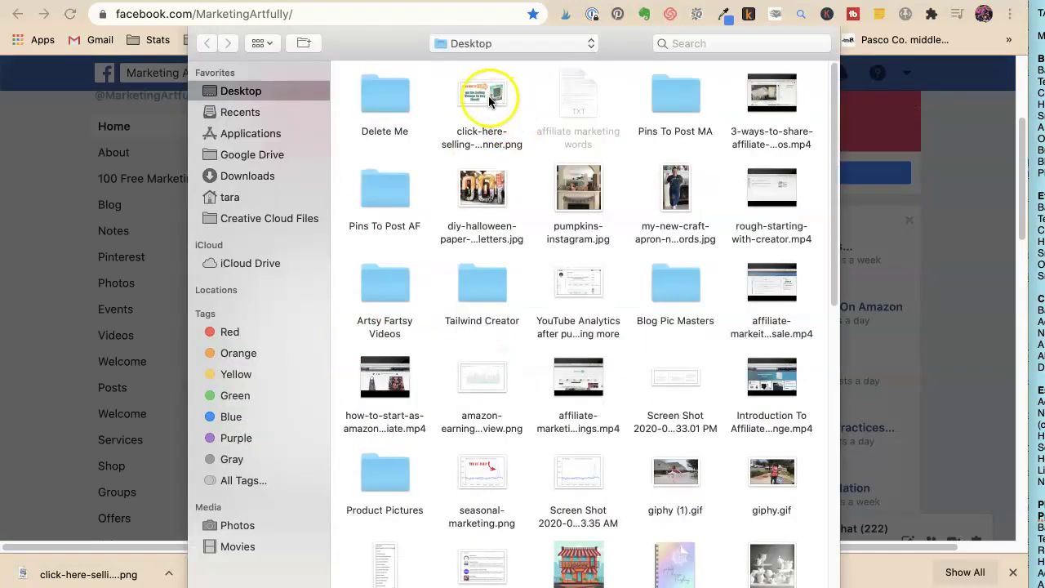
pyautogui.doubleClick(488, 96)
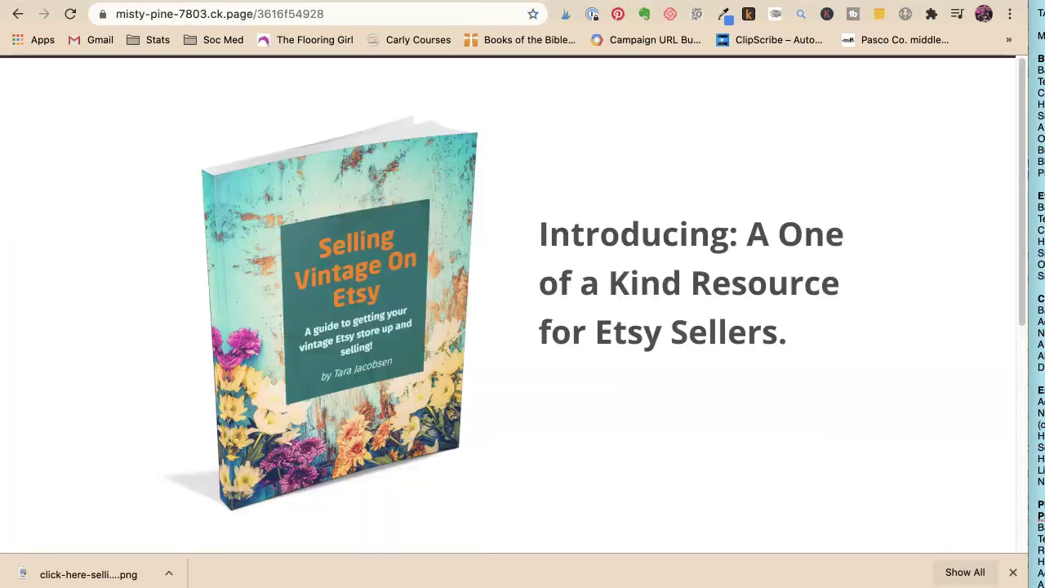
pyautogui.click(291, 15)
pyautogui.hotkey('ctrl', 'c')
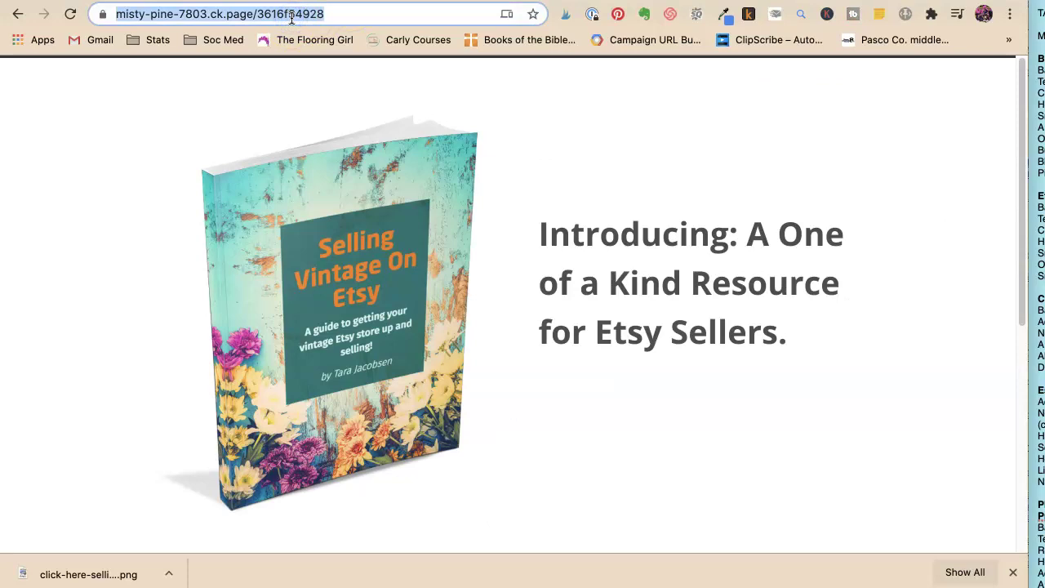
pyautogui.hotkey('ctrl', 'shift', 'Tab')
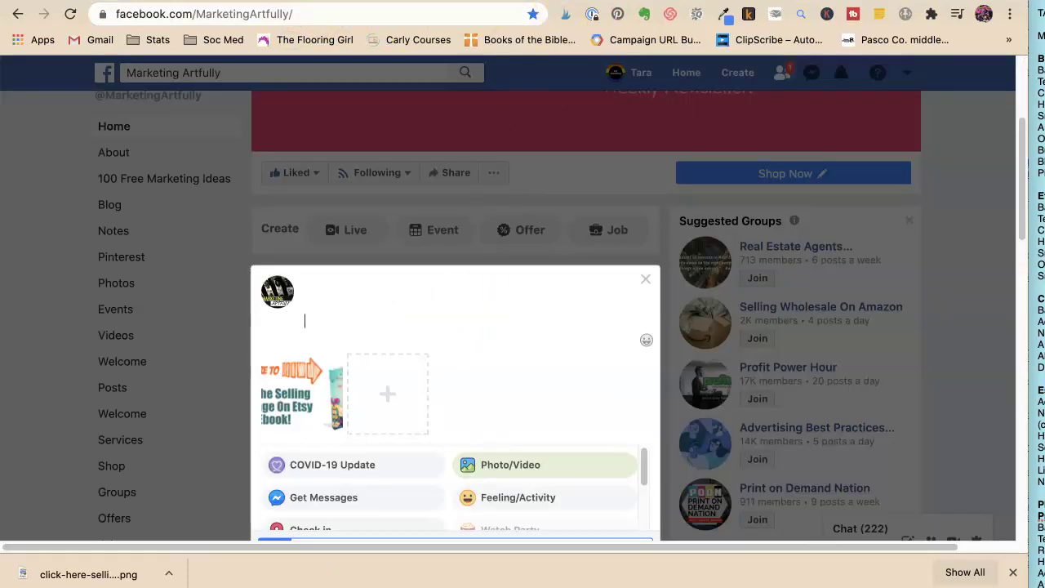
pyautogui.hotkey('ctrl', 'v')
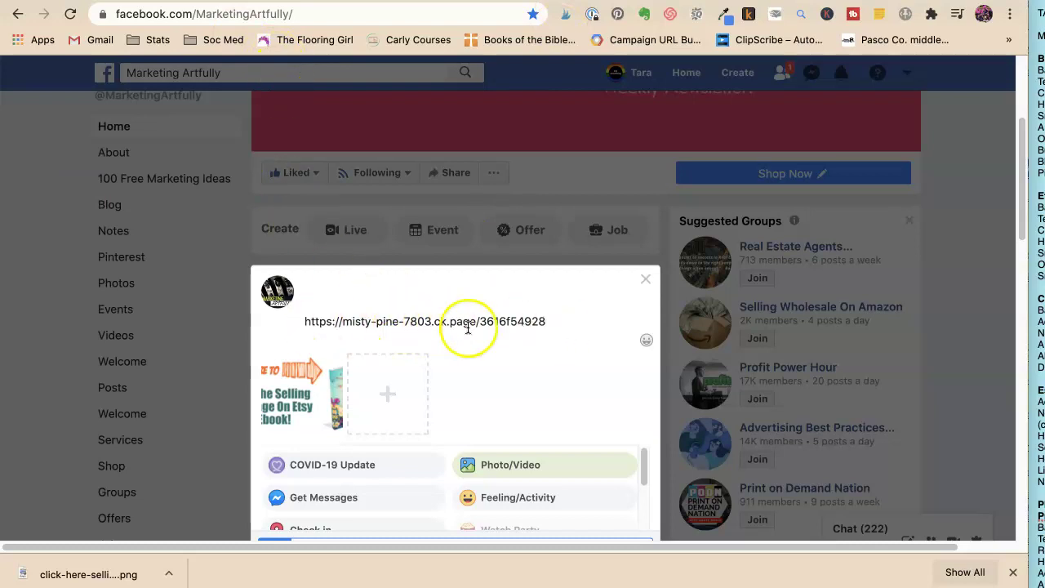
pyautogui.click(380, 288)
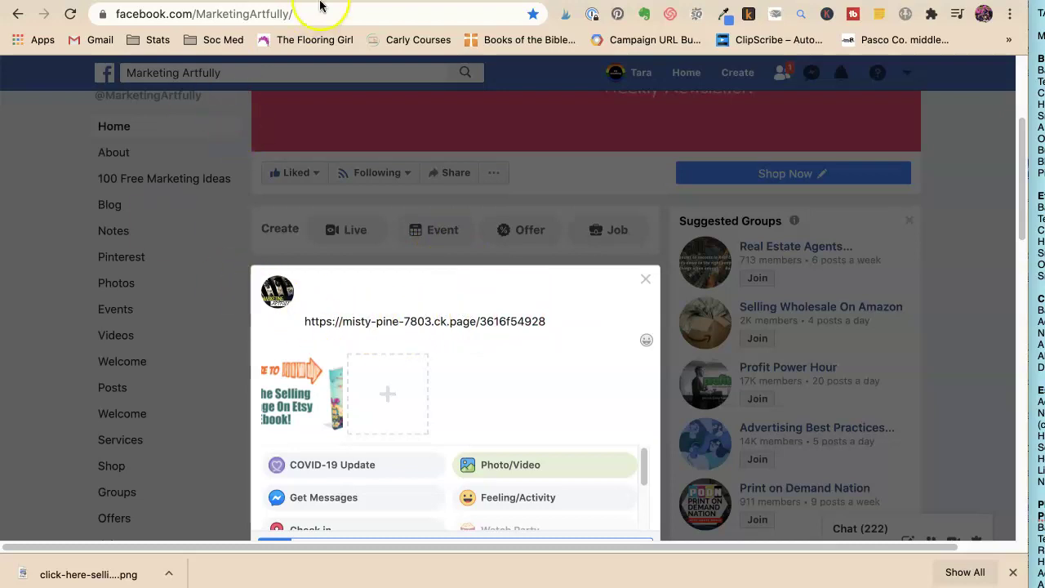
# Step: Paste the landing page headline into the post, adding 'Vintage' before Etsy and ending it 'Sellers!'
pyautogui.click(423, 18)
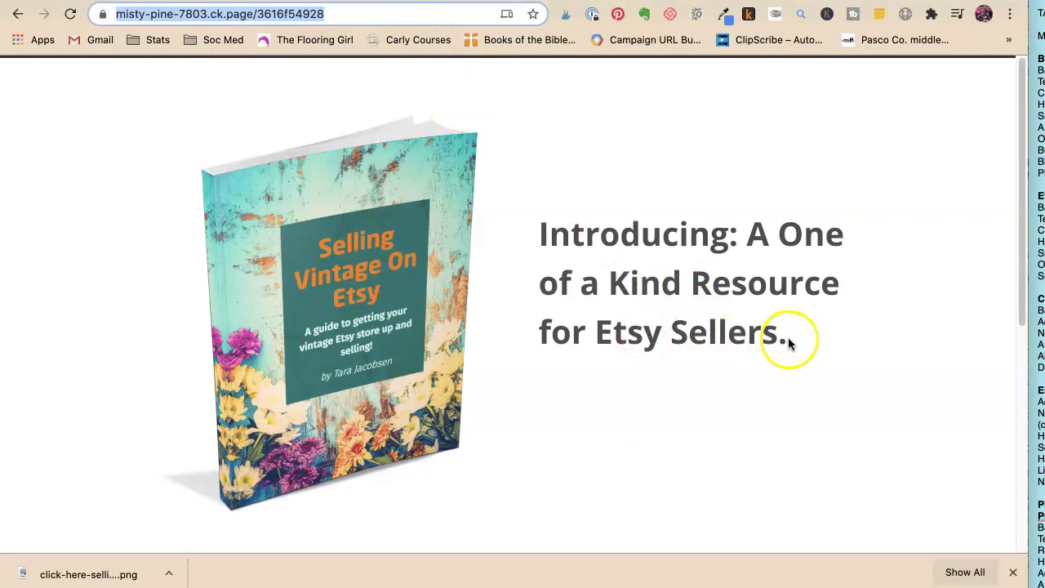
pyautogui.moveTo(788, 341); pyautogui.dragTo(527, 238)
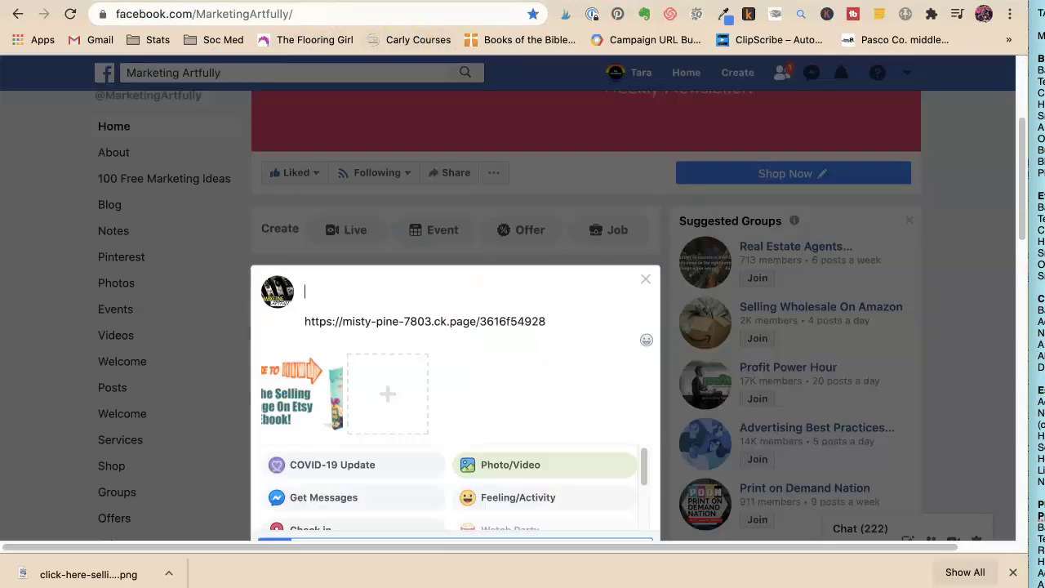
pyautogui.write('Introducing: A One of a Kind Resource for Etsy Sellers.')
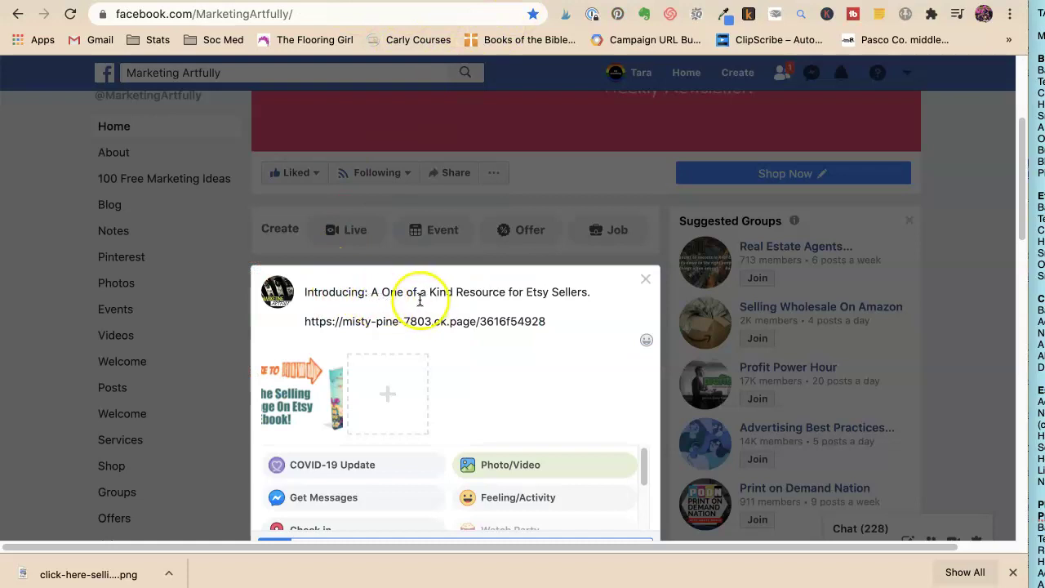
pyautogui.click(525, 291)
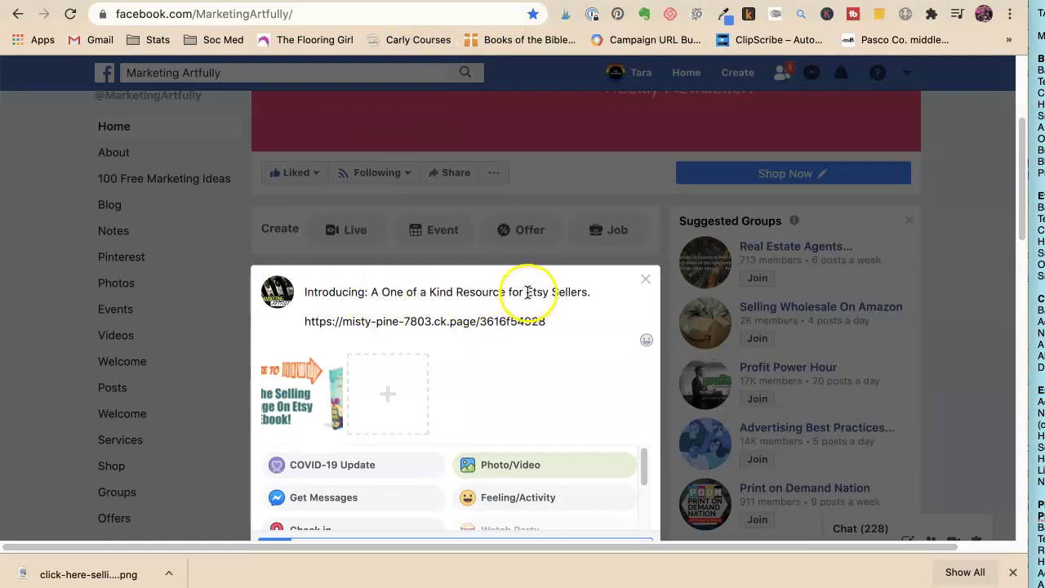
pyautogui.write('Vintage')
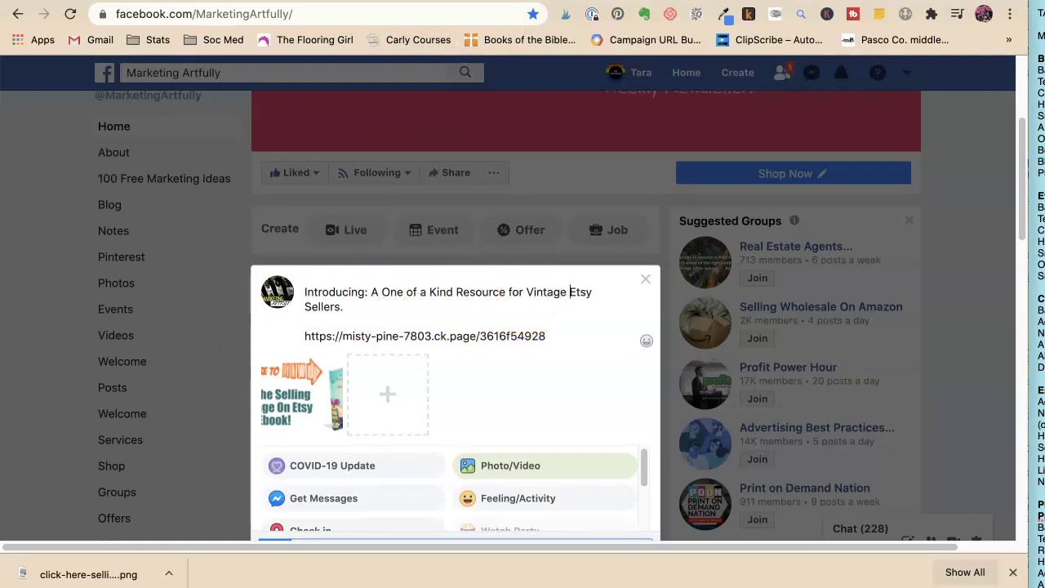
pyautogui.click(360, 303)
pyautogui.press('BackSpace')
pyautogui.write('!')
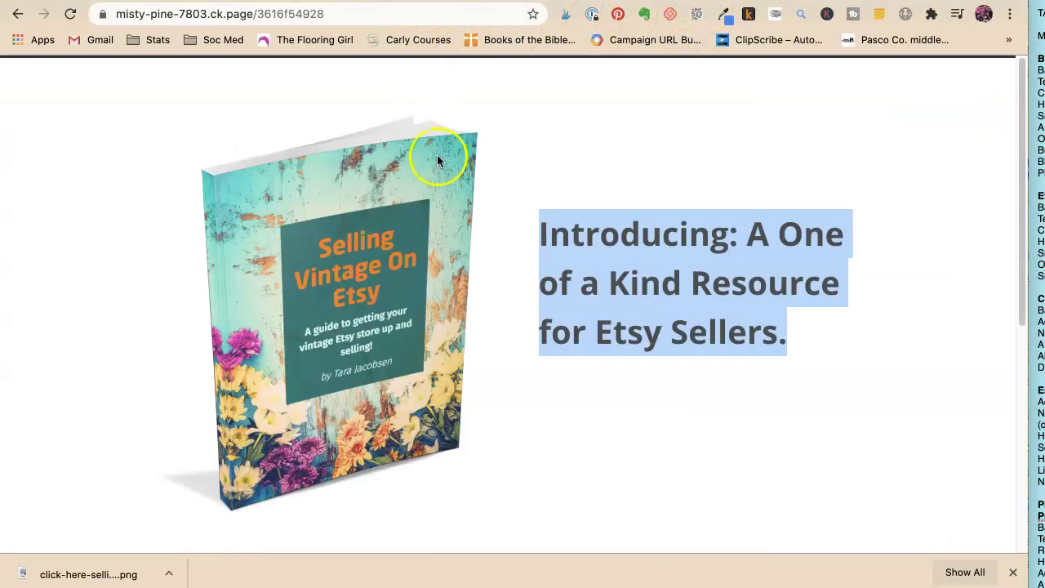
# Step: Add the heading 'A guide to getting your vintage Etsy store up and selling!' after 'Sellers!'
pyautogui.scroll(-5, 582, 264)
pyautogui.scroll(-1, 583, 264)
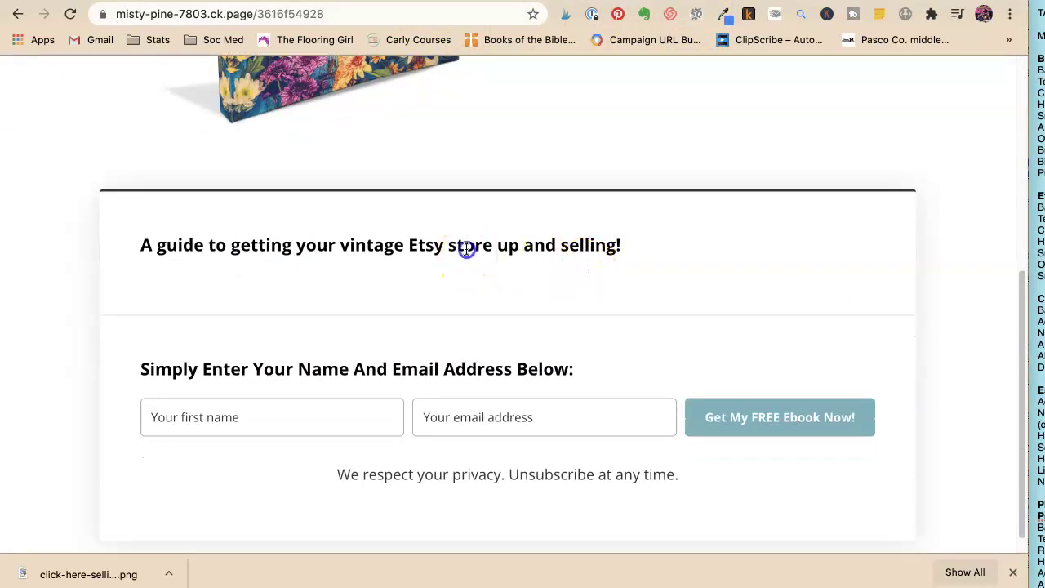
pyautogui.tripleClick(467, 250)
pyautogui.press('super+c')
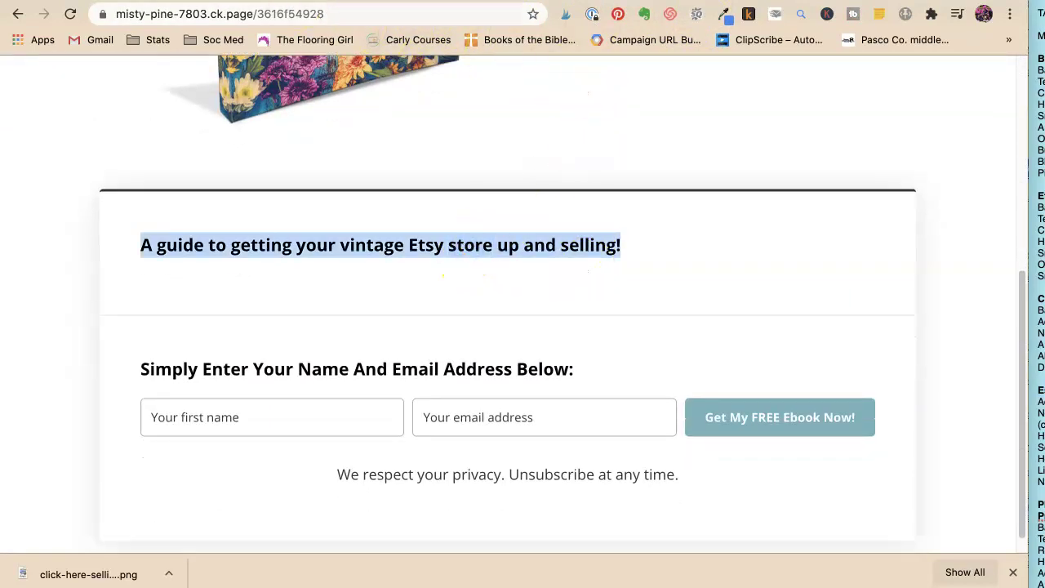
pyautogui.press('super+grave')
pyautogui.press('super+v')
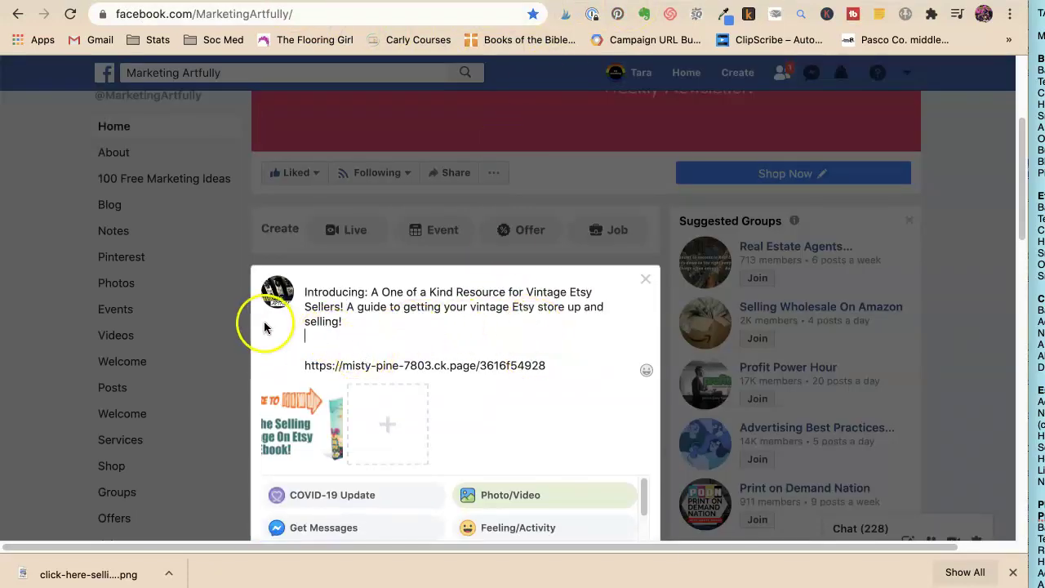
pyautogui.press('BackSpace')
pyautogui.scroll(-3, 459, 378)
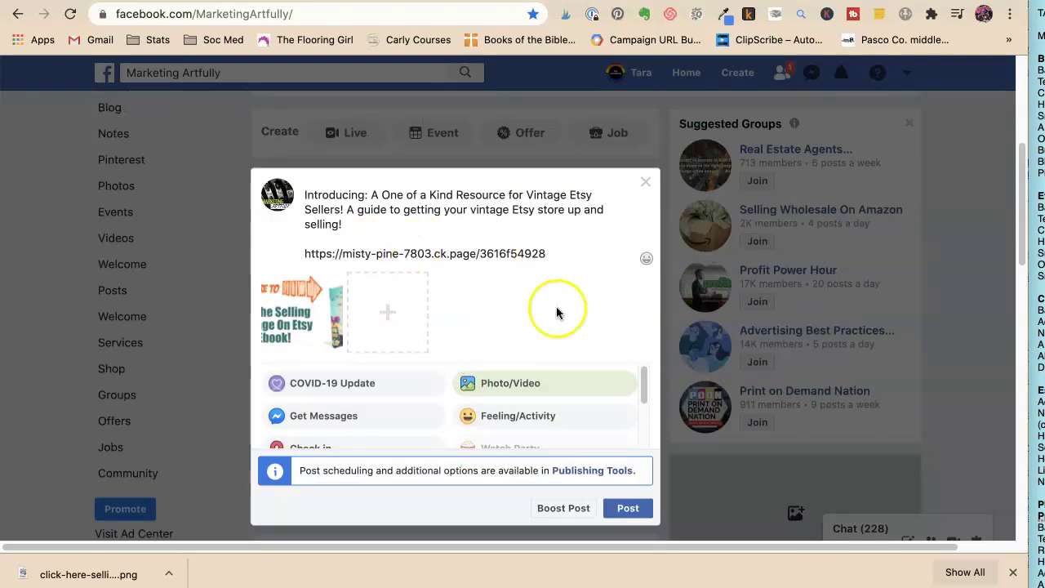
# Step: Post the Marketing Artfully update carrying the ebook banner and ConvertKit landing page link
pyautogui.click(614, 512)
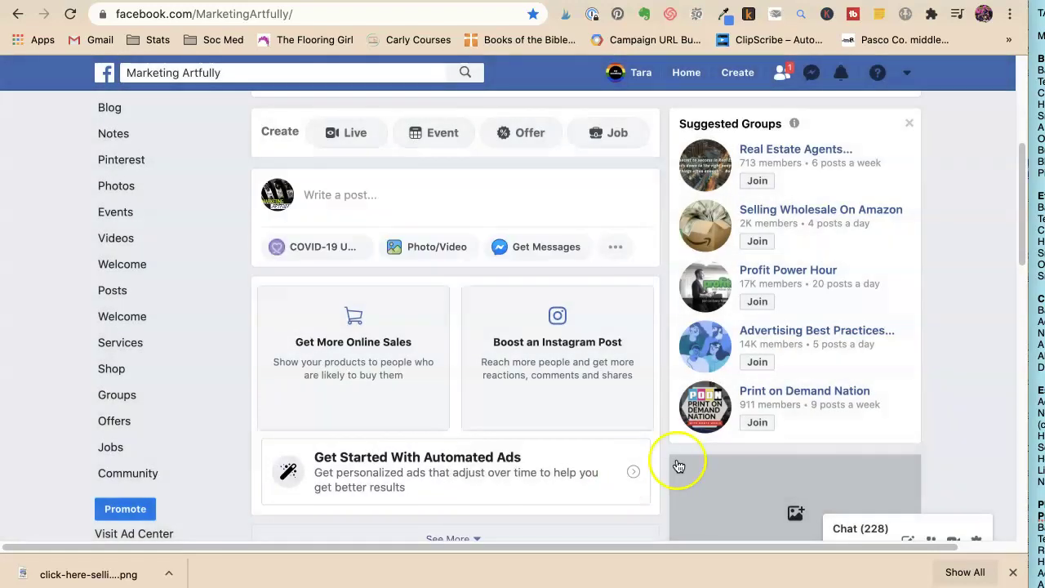
pyautogui.scroll(-3, 328, 372)
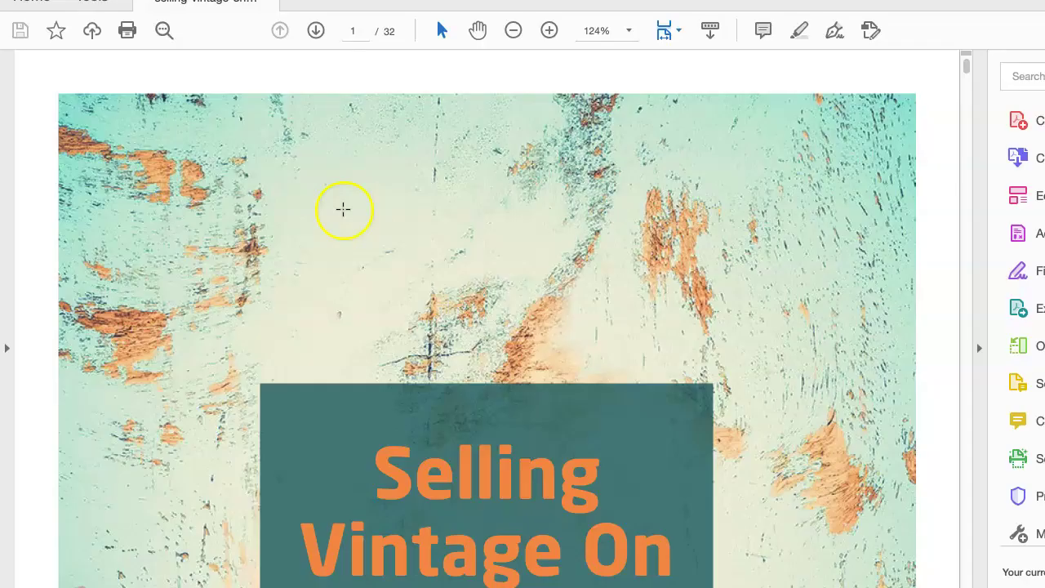
# Step: Scroll the ebook PDF from page 18 to the Marmalead paragraph and screenshot on page 23
pyautogui.scroll(-2, 351, 214)
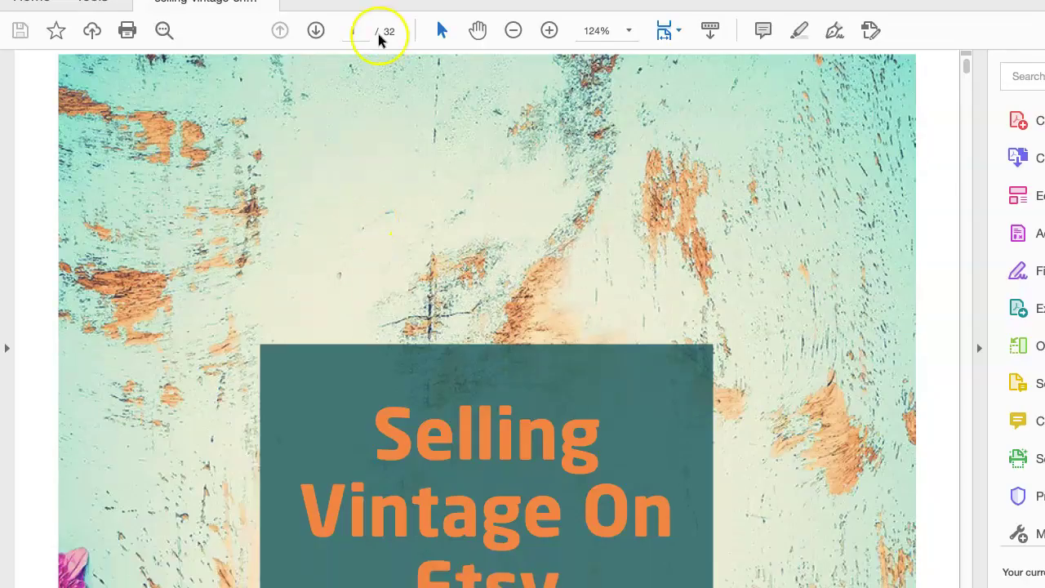
pyautogui.scroll(-20, 459, 144)
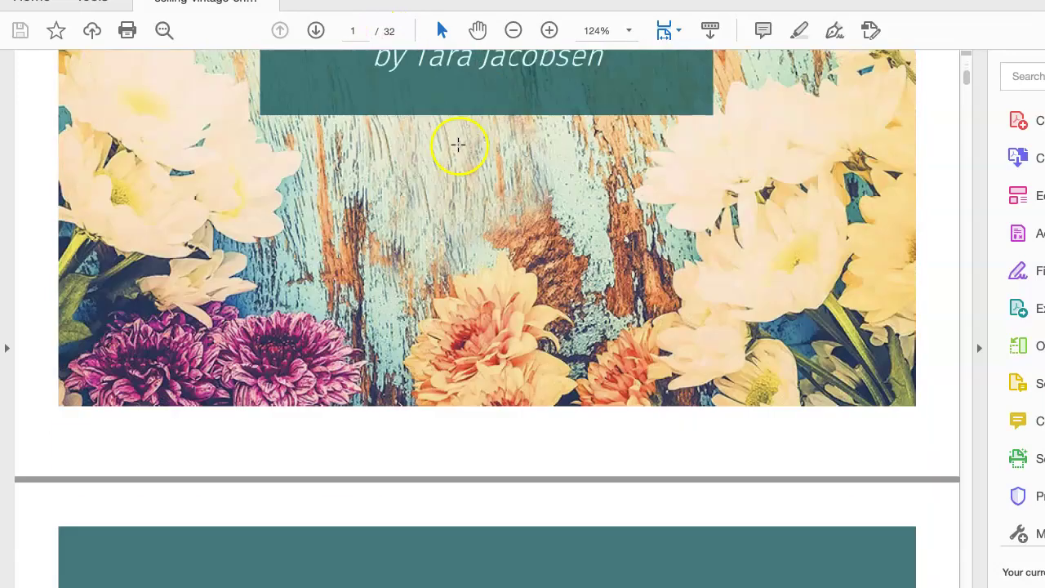
pyautogui.scroll(-15, 457, 144)
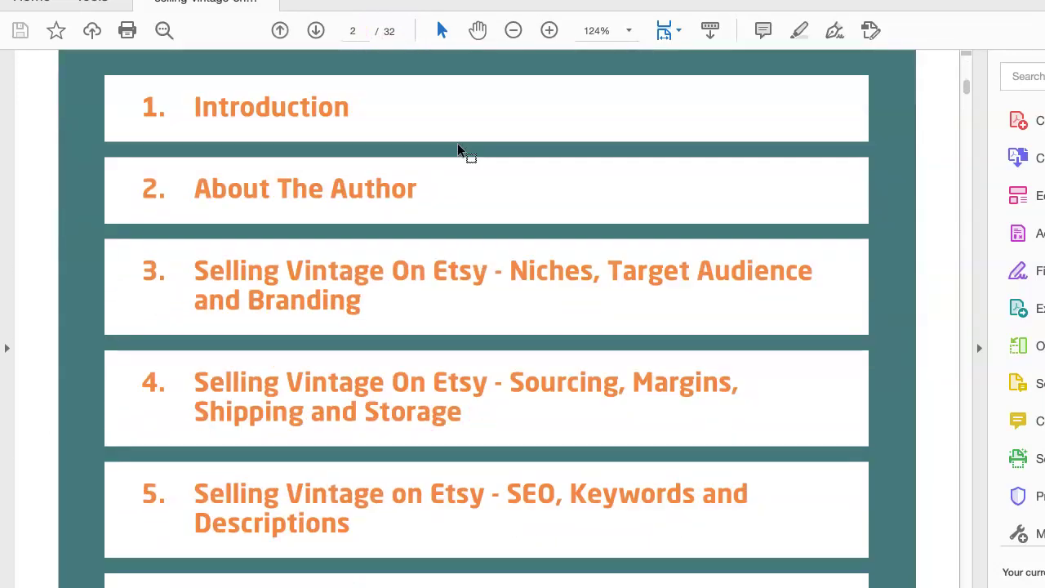
pyautogui.scroll(-3, 457, 151)
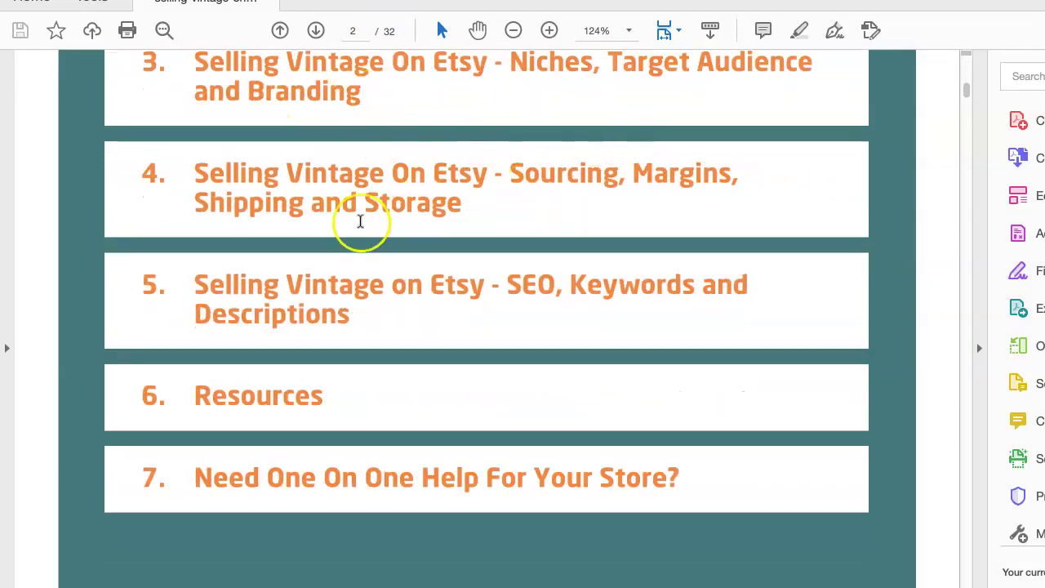
pyautogui.scroll(-20, 465, 243)
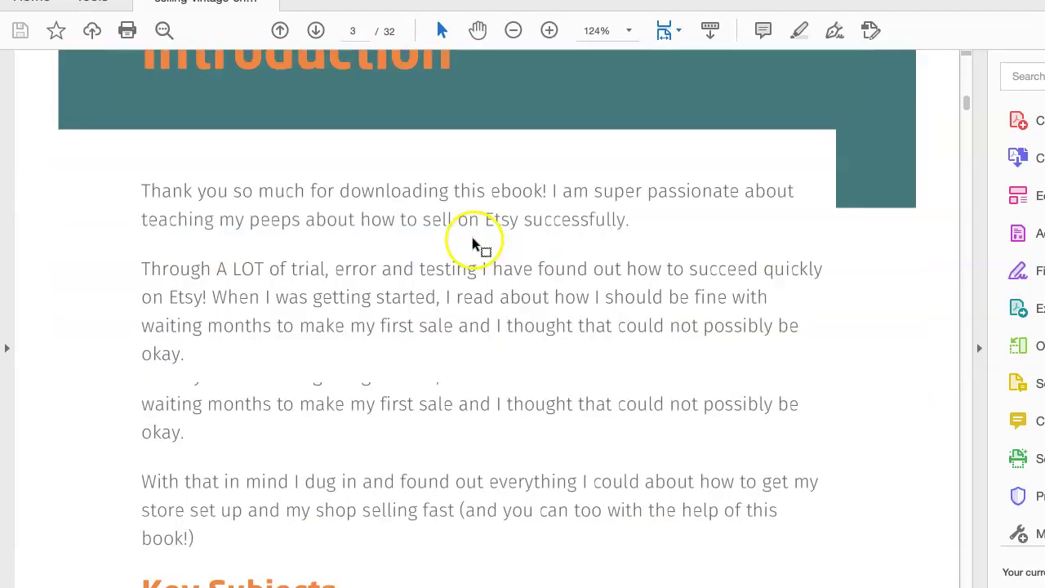
pyautogui.scroll(-15, 472, 237)
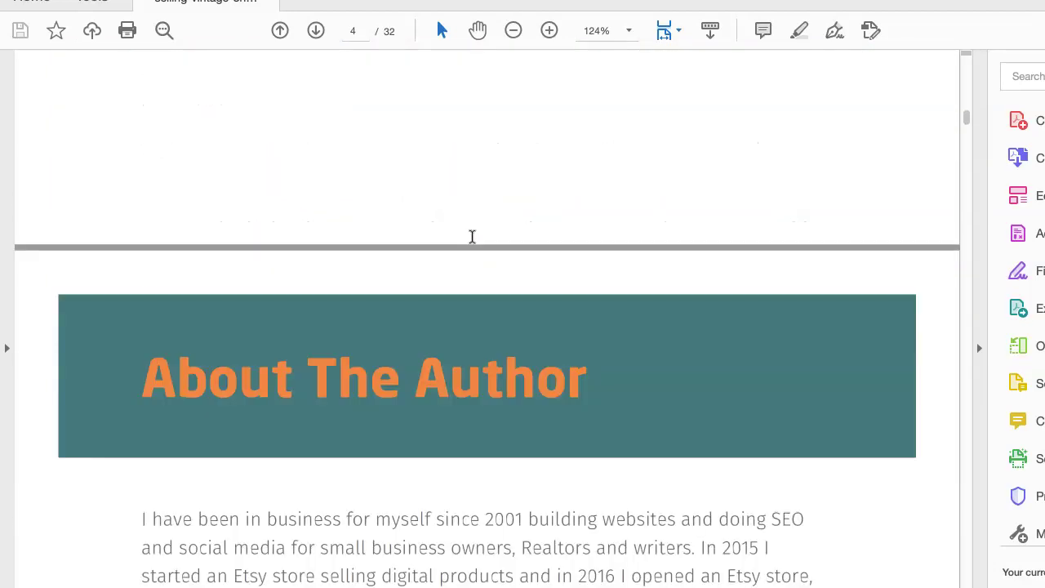
pyautogui.scroll(-20, 471, 243)
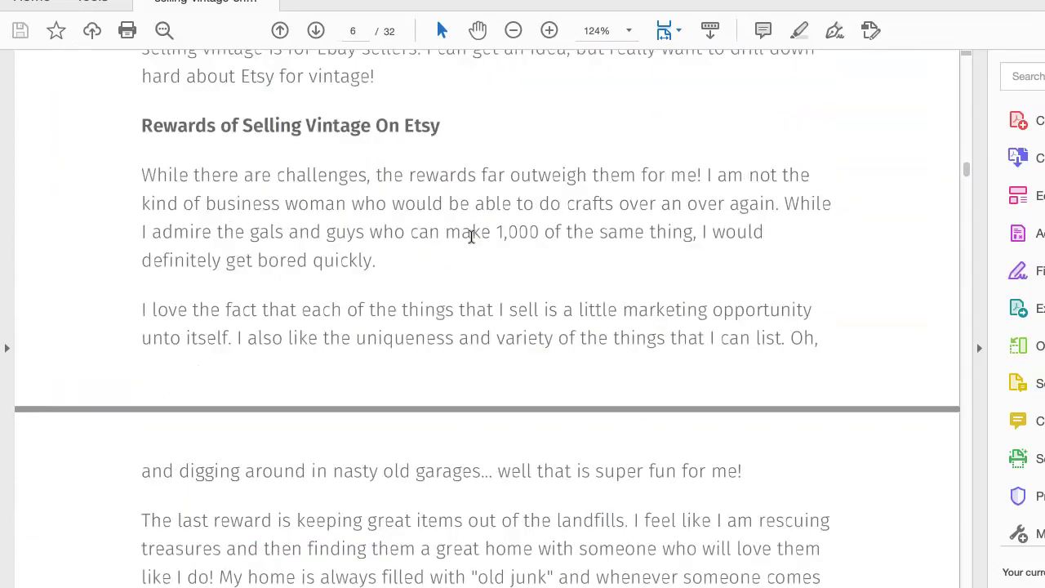
pyautogui.scroll(-20, 471, 235)
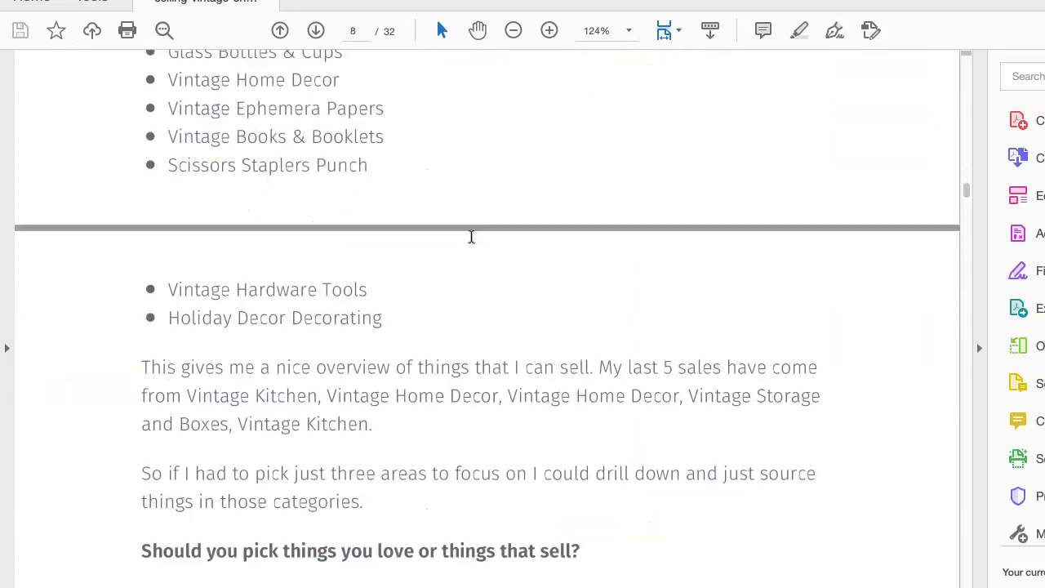
pyautogui.scroll(10, 471, 237)
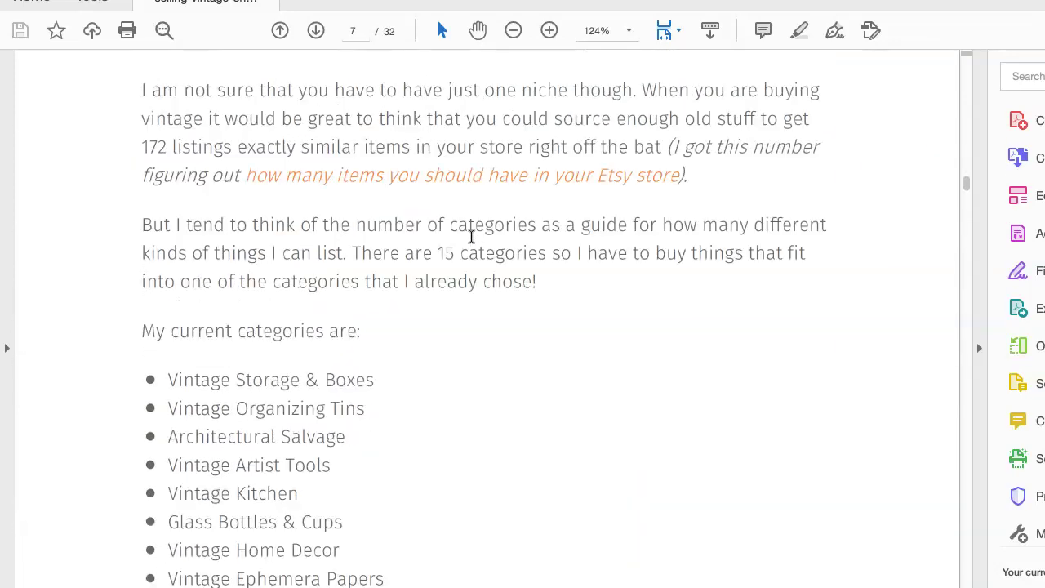
pyautogui.scroll(-5, 471, 237)
pyautogui.scroll(-20, 471, 236)
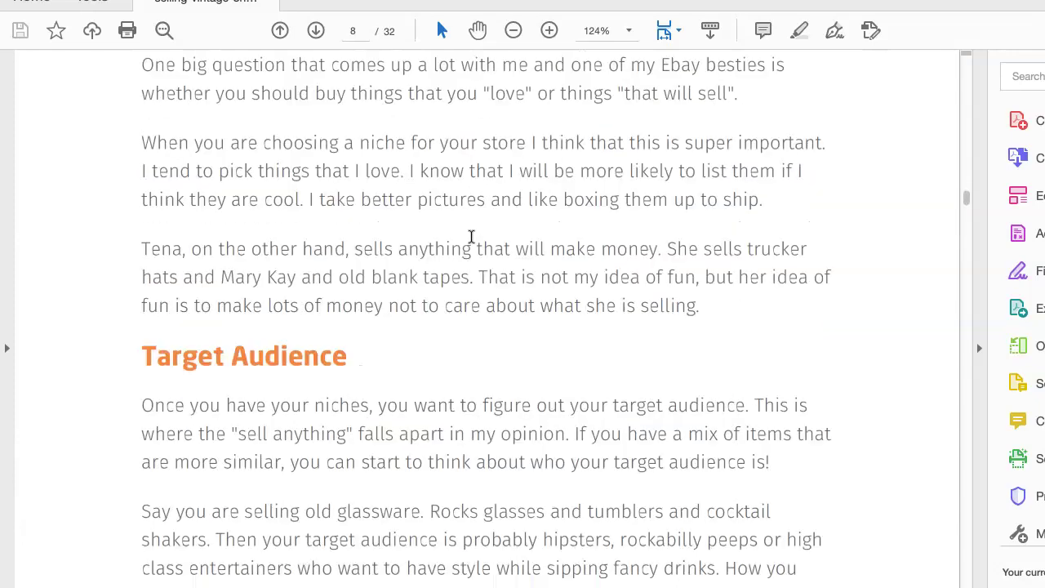
pyautogui.scroll(-20, 471, 237)
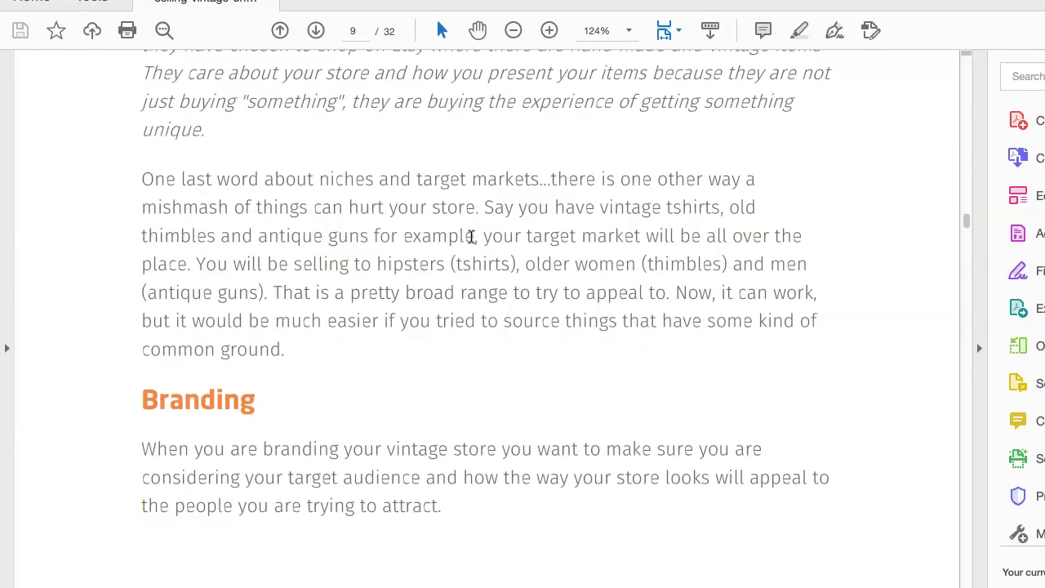
pyautogui.scroll(-17, 471, 237)
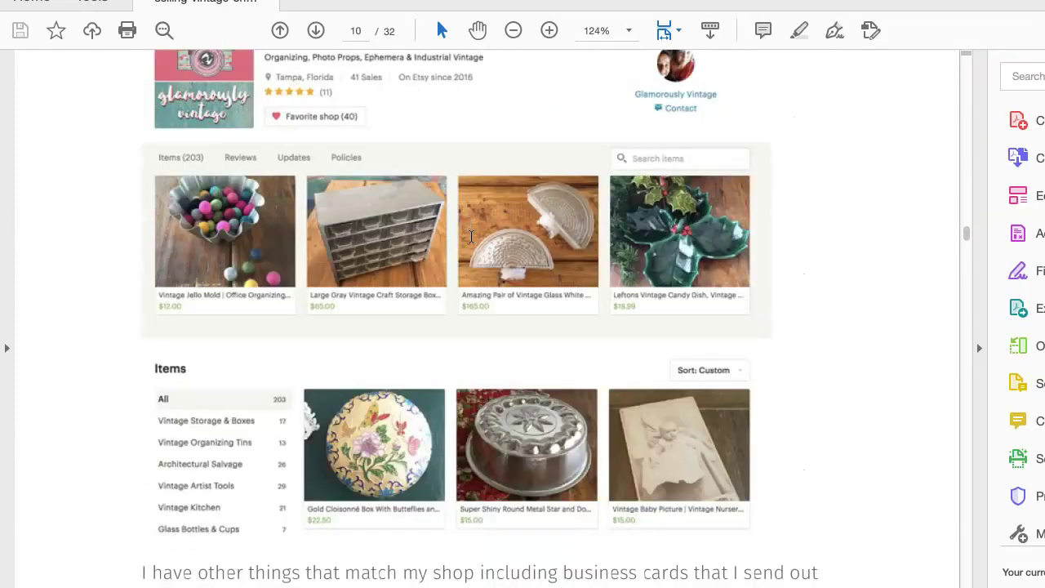
pyautogui.scroll(-20, 471, 236)
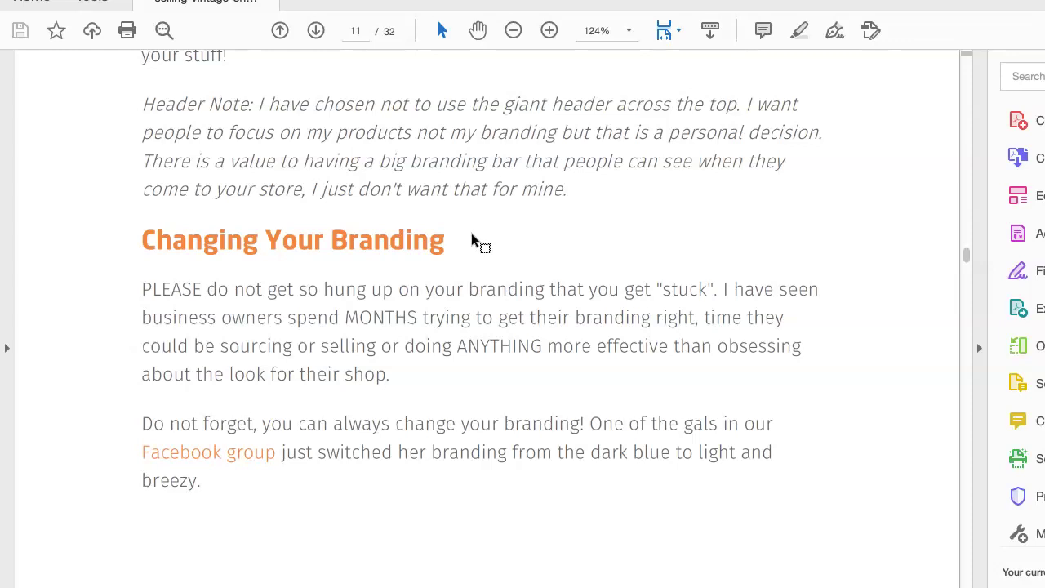
pyautogui.scroll(-1, 471, 239)
pyautogui.scroll(-4, 471, 235)
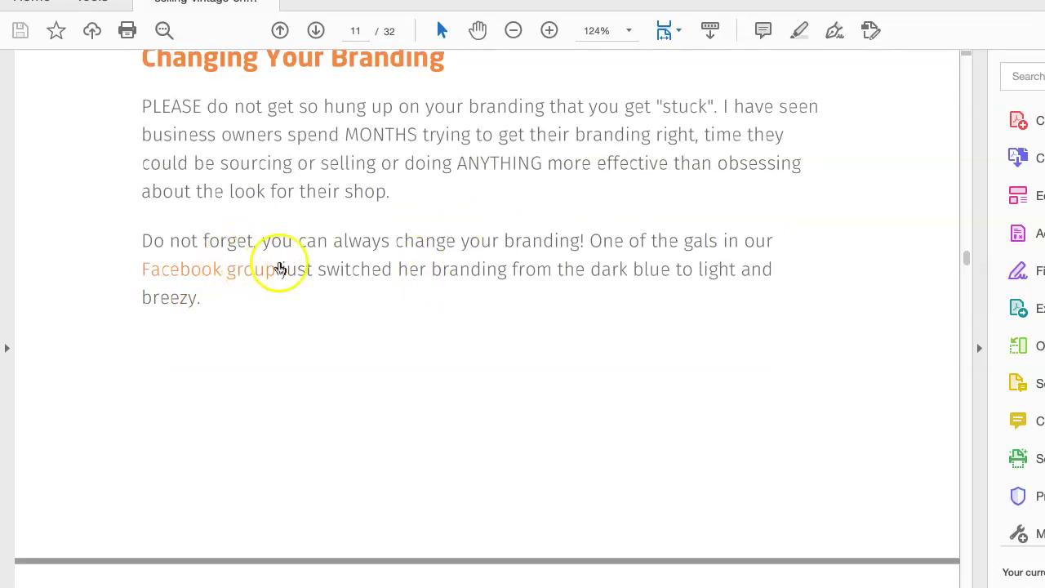
pyautogui.scroll(-18, 481, 246)
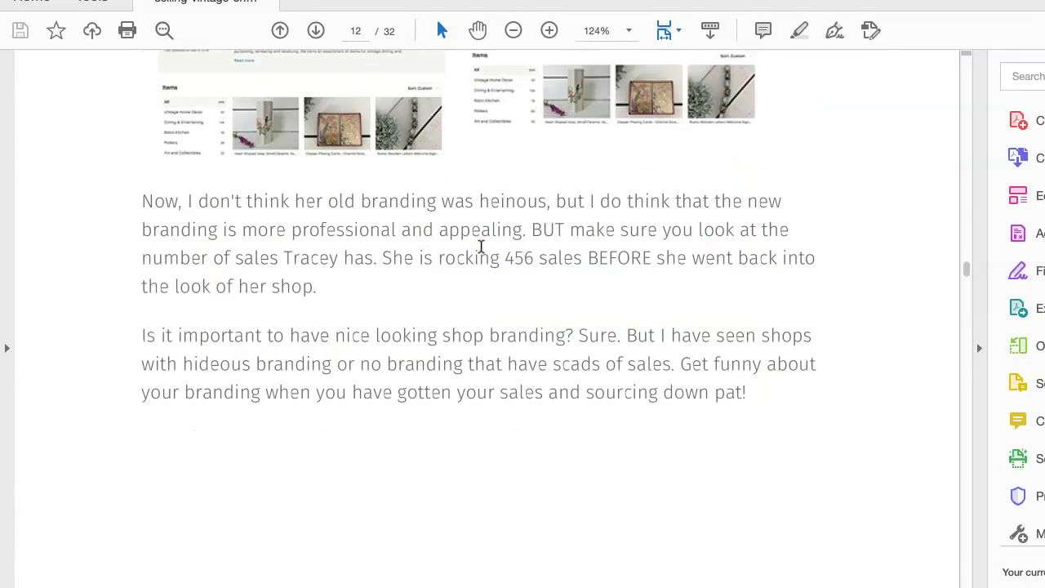
pyautogui.scroll(-20, 480, 246)
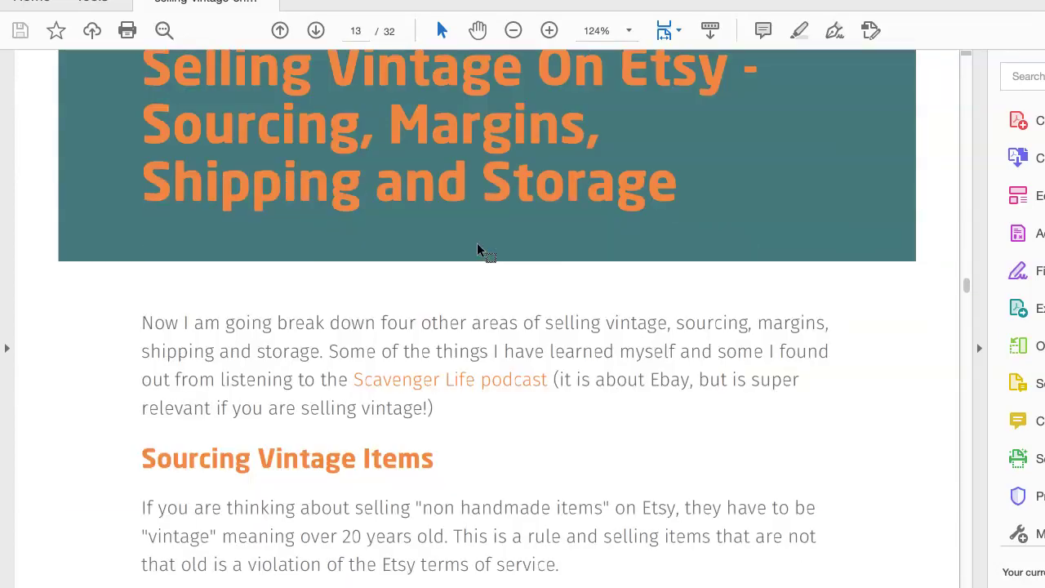
pyautogui.scroll(-20, 478, 249)
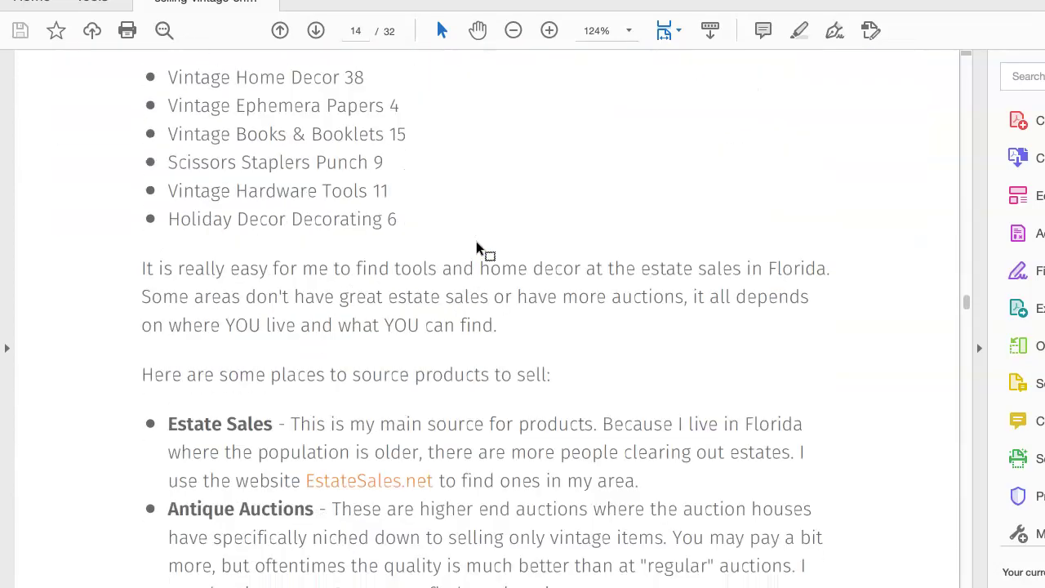
pyautogui.scroll(-20, 475, 241)
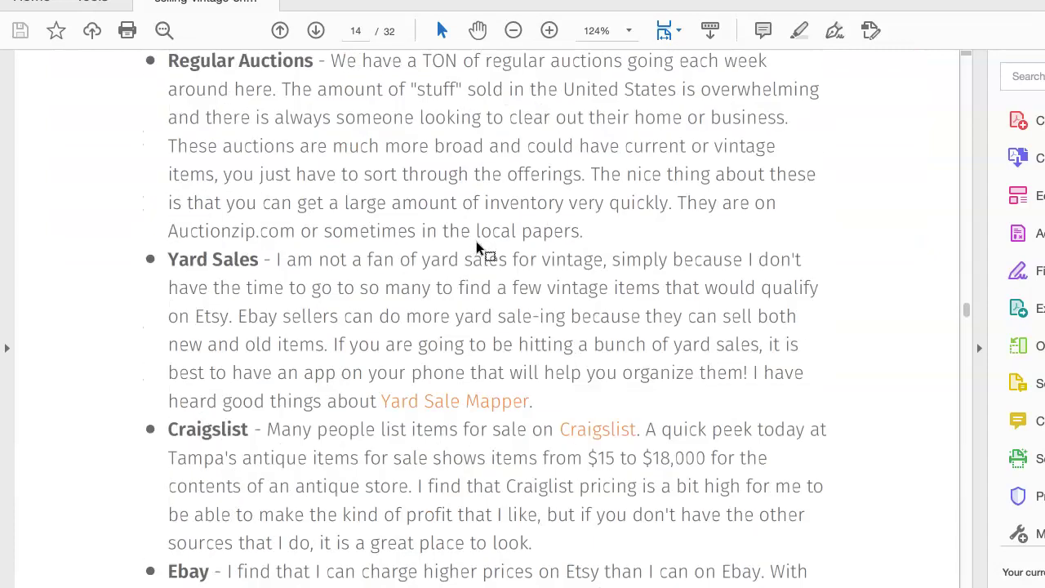
pyautogui.scroll(-20, 476, 241)
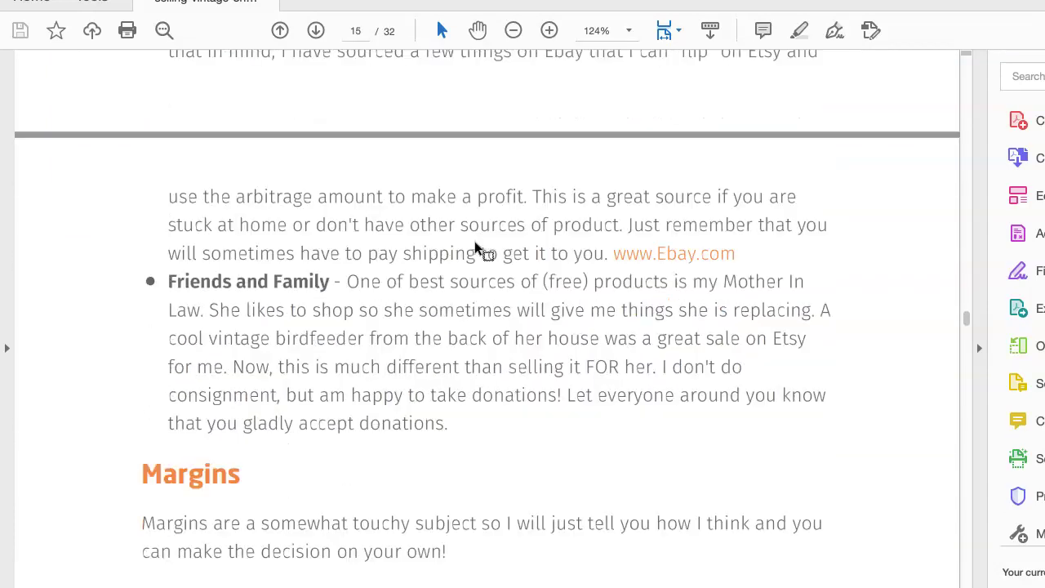
pyautogui.scroll(-20, 476, 248)
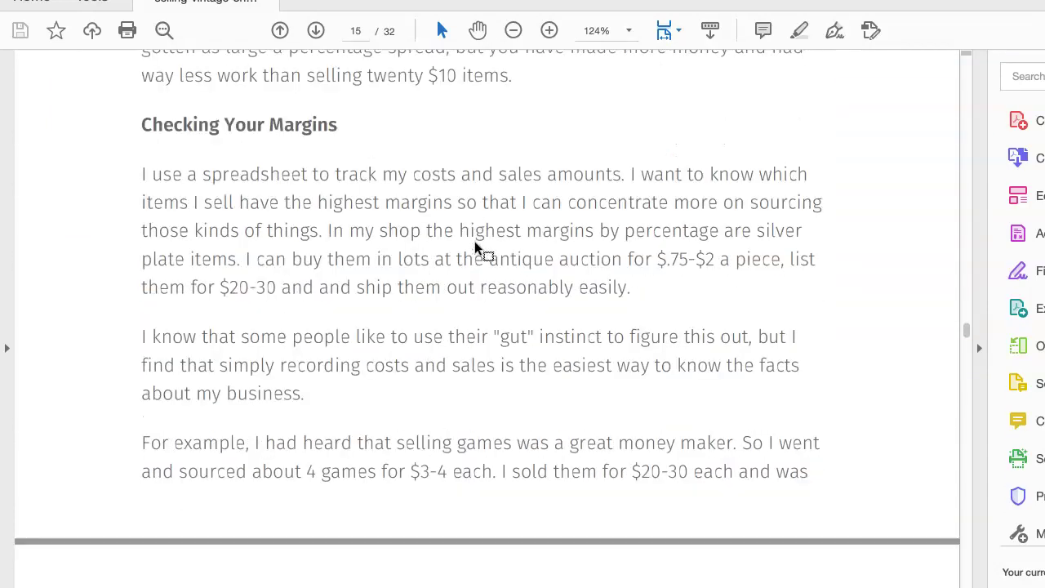
pyautogui.scroll(-20, 474, 247)
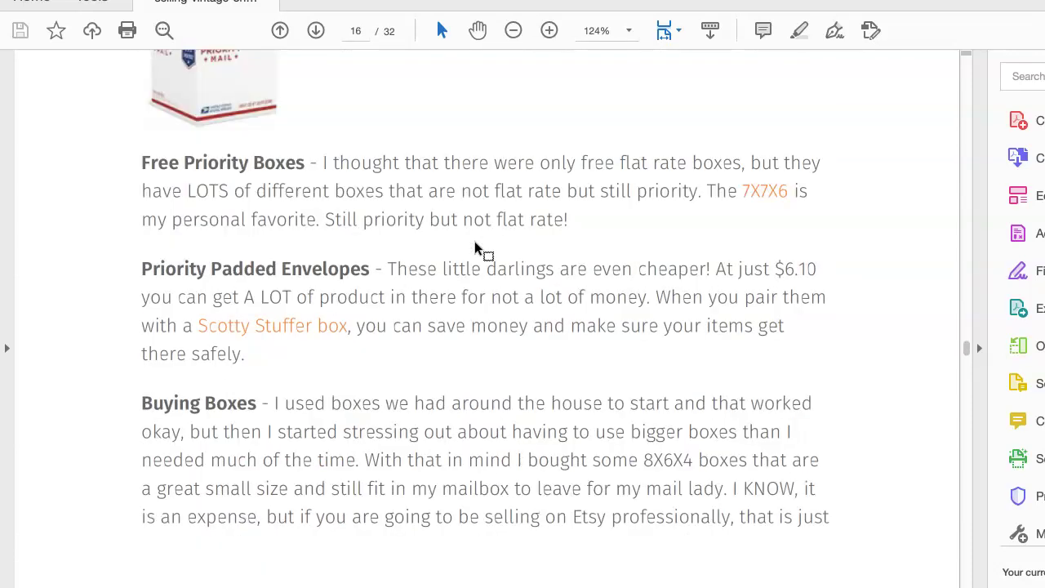
pyautogui.scroll(-2, 474, 247)
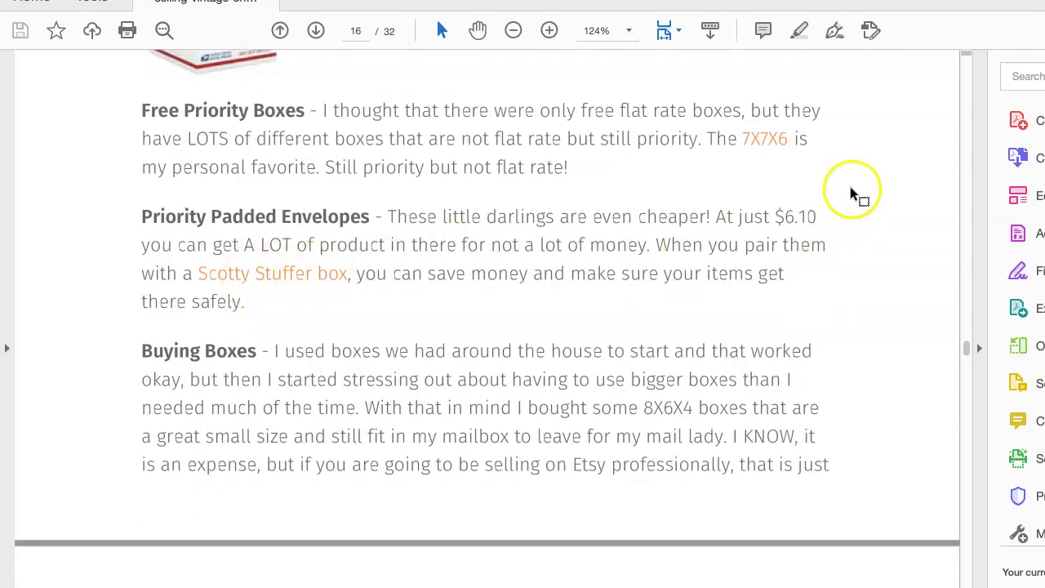
pyautogui.scroll(-4, 590, 211)
pyautogui.scroll(-20, 727, 187)
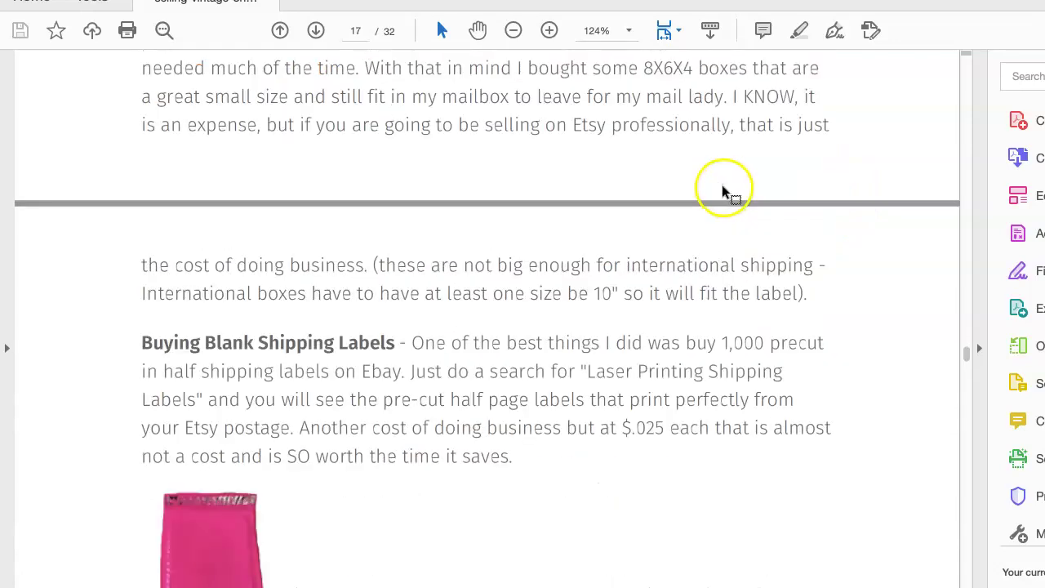
pyautogui.scroll(-20, 721, 184)
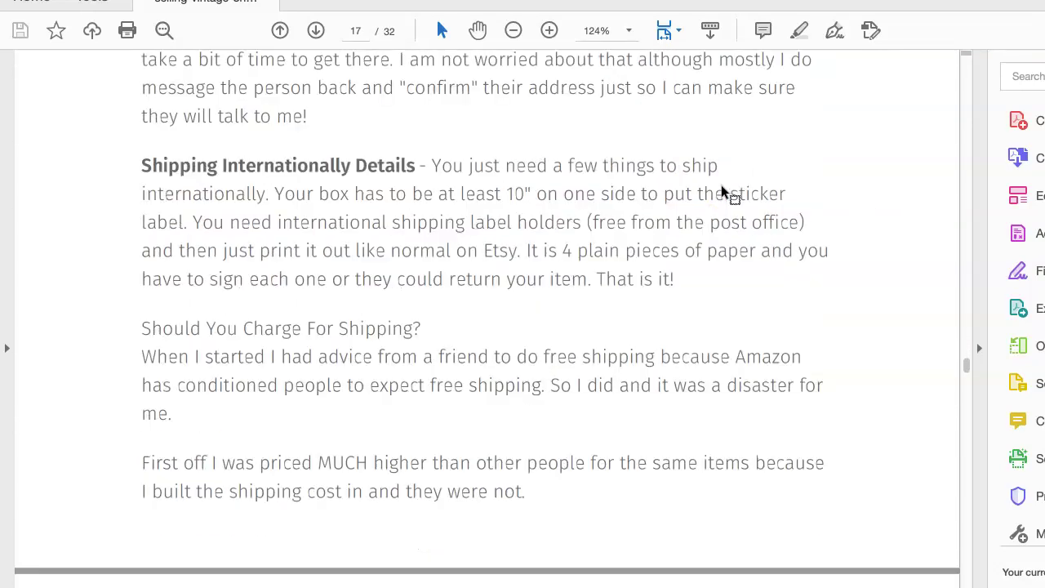
pyautogui.scroll(-20, 722, 187)
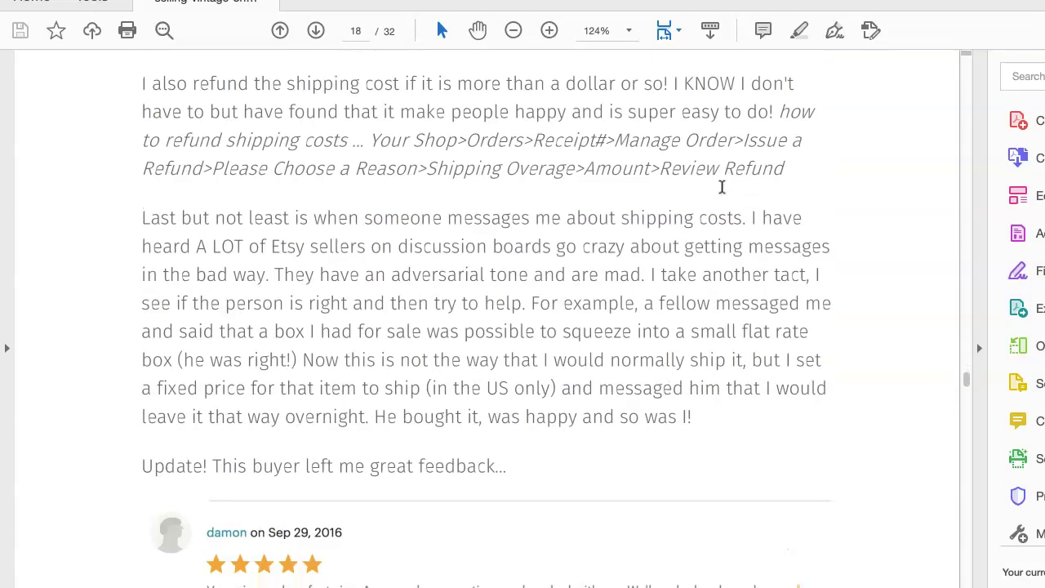
pyautogui.scroll(-20, 722, 187)
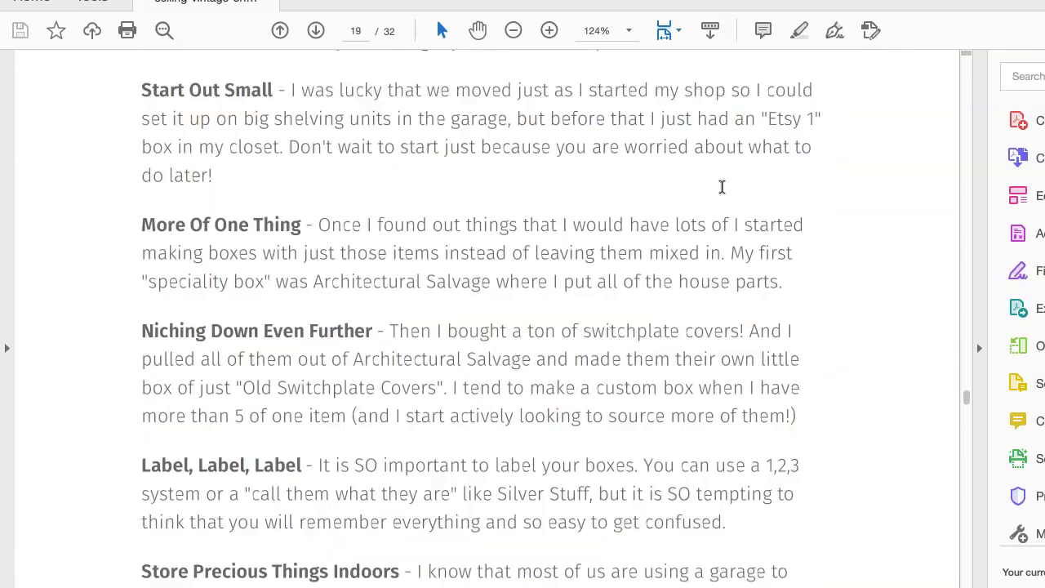
pyautogui.scroll(-20, 711, 184)
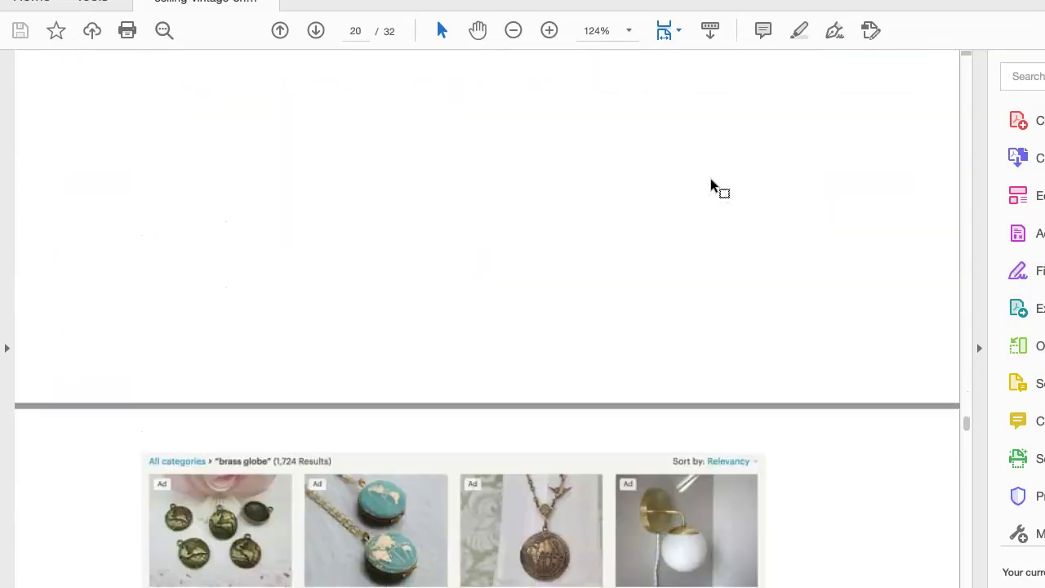
pyautogui.scroll(-20, 708, 185)
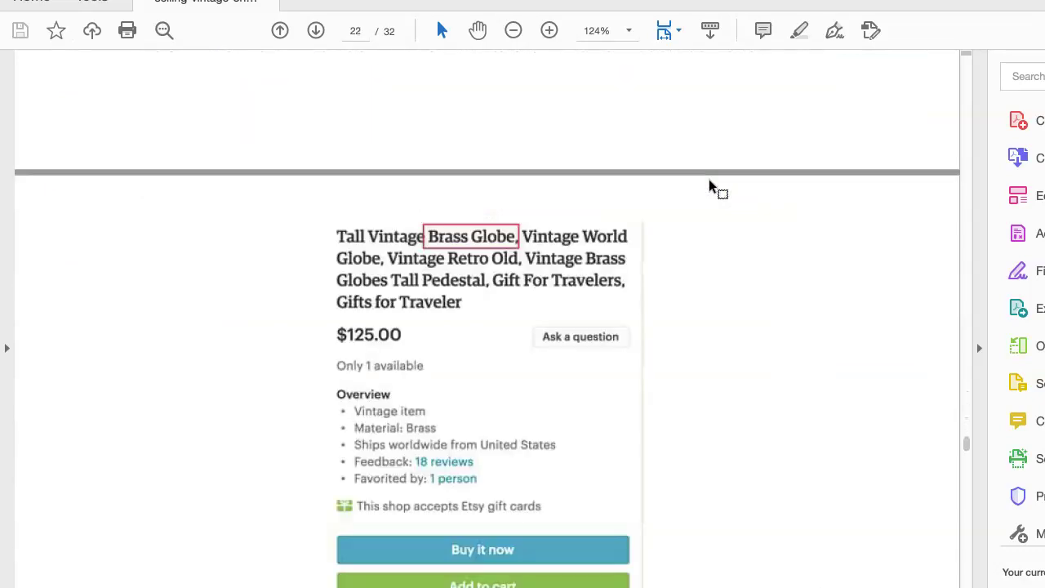
pyautogui.scroll(-20, 710, 186)
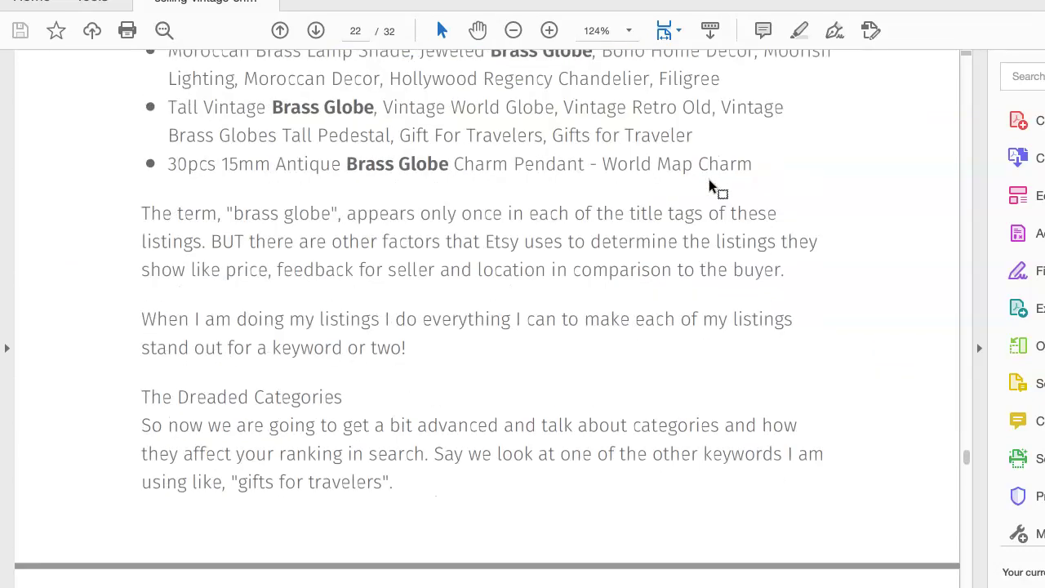
pyautogui.scroll(1, 709, 180)
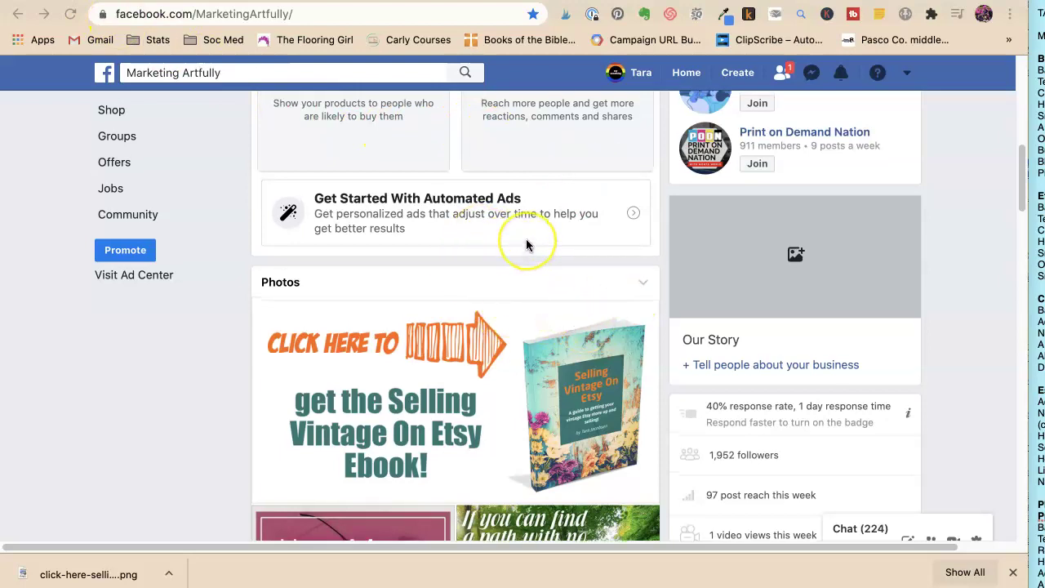
# Step: Scroll the Marketing Artfully page down to the ebook photo in Photos and back up
pyautogui.scroll(-2, 526, 241)
pyautogui.scroll(10, 526, 238)
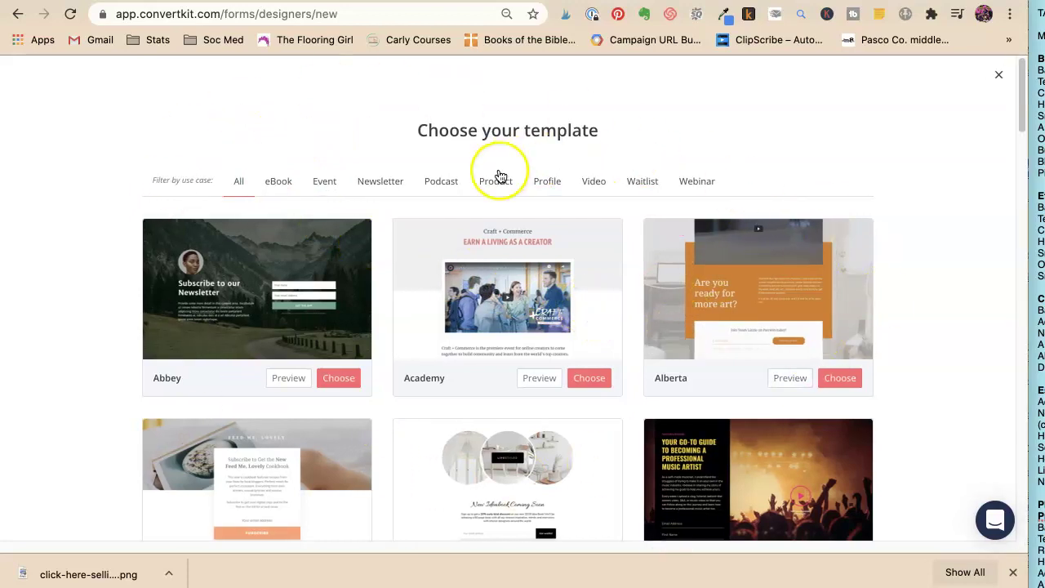
# Step: Return to Landing Pages & Forms and back out of an accidental embeddable form choice
pyautogui.scroll(-1, 314, 143)
pyautogui.scroll(-3, 315, 141)
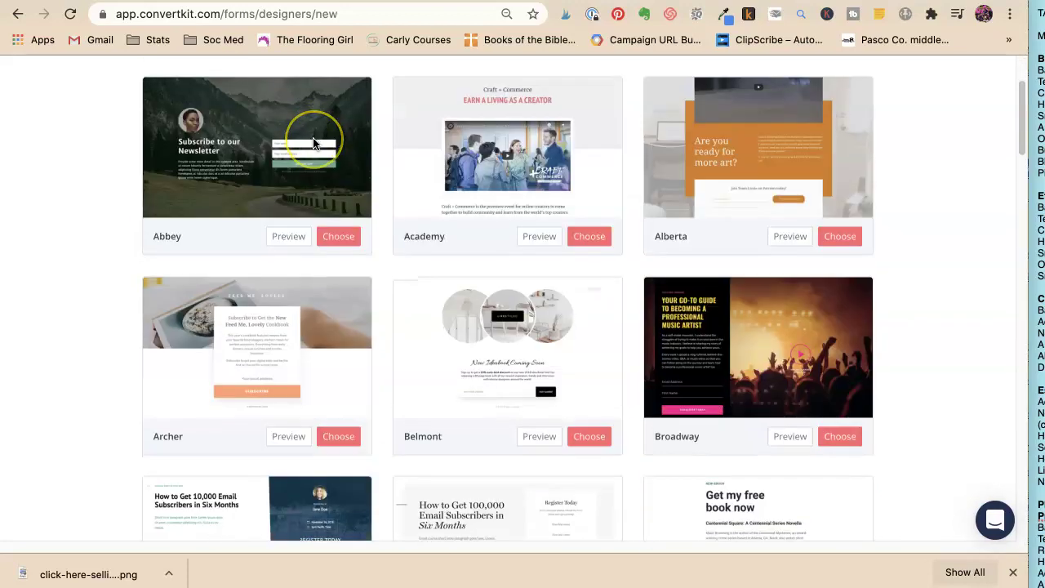
pyautogui.scroll(4, 314, 140)
pyautogui.click(17, 17)
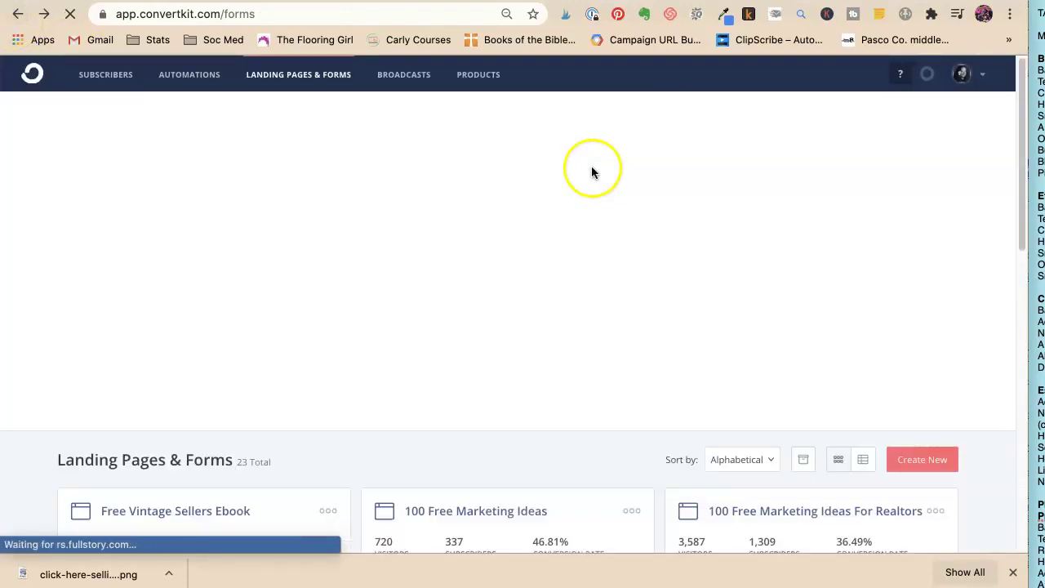
pyautogui.click(931, 458)
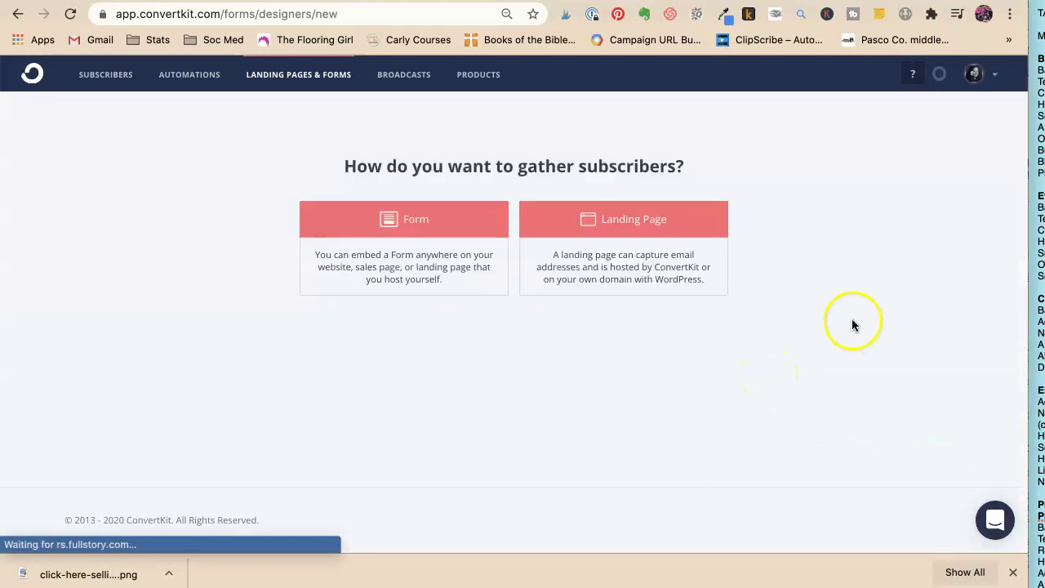
pyautogui.click(495, 245)
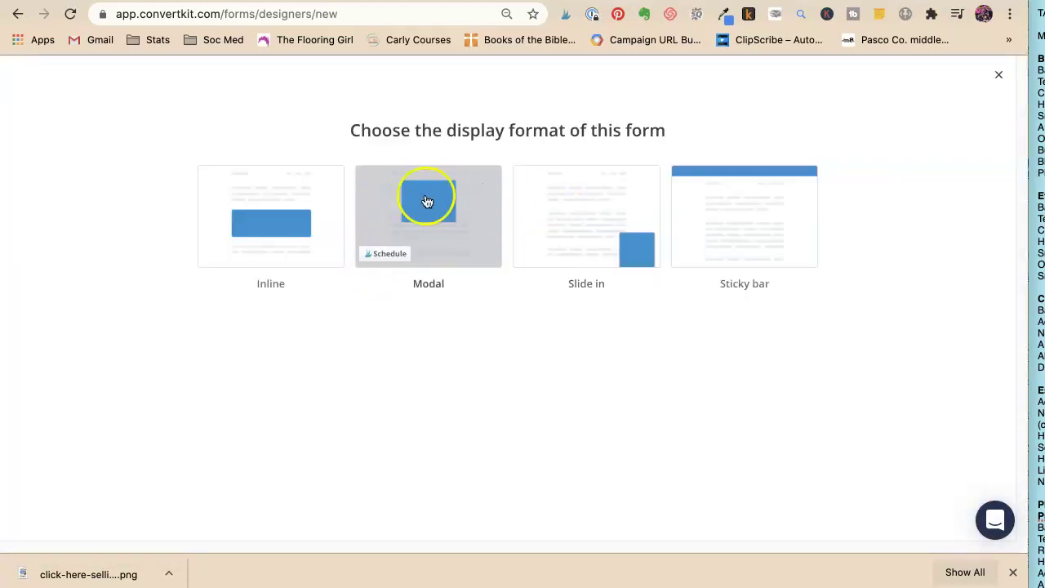
pyautogui.click(16, 15)
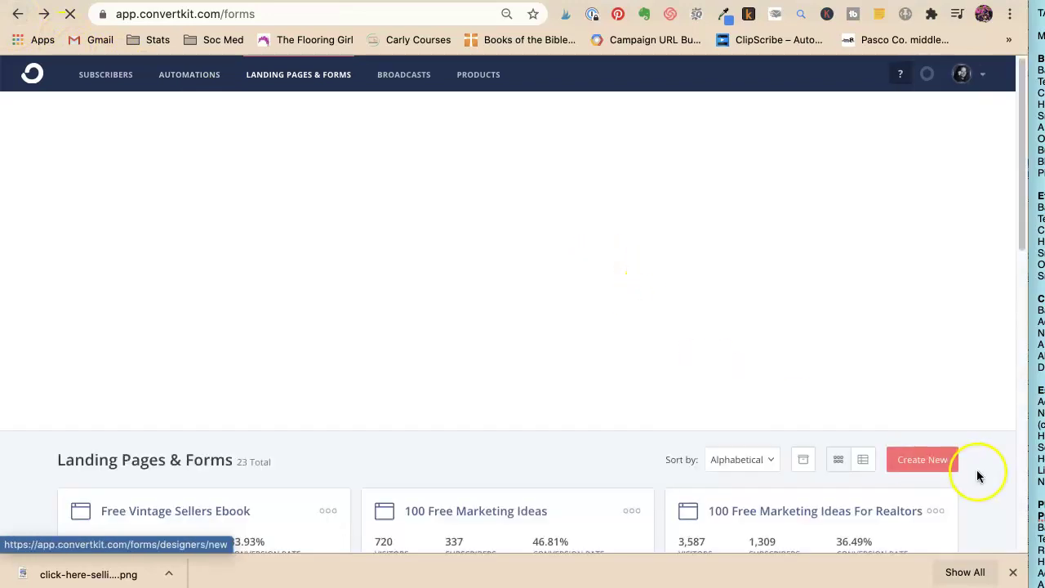
# Step: Create a new landing page using the Belmont template
pyautogui.click(933, 457)
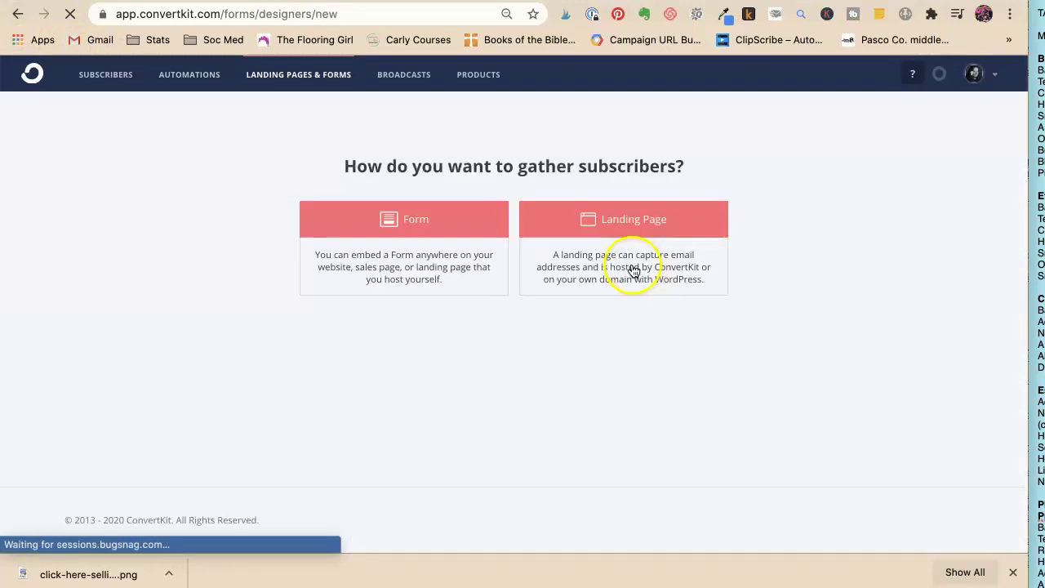
pyautogui.click(633, 226)
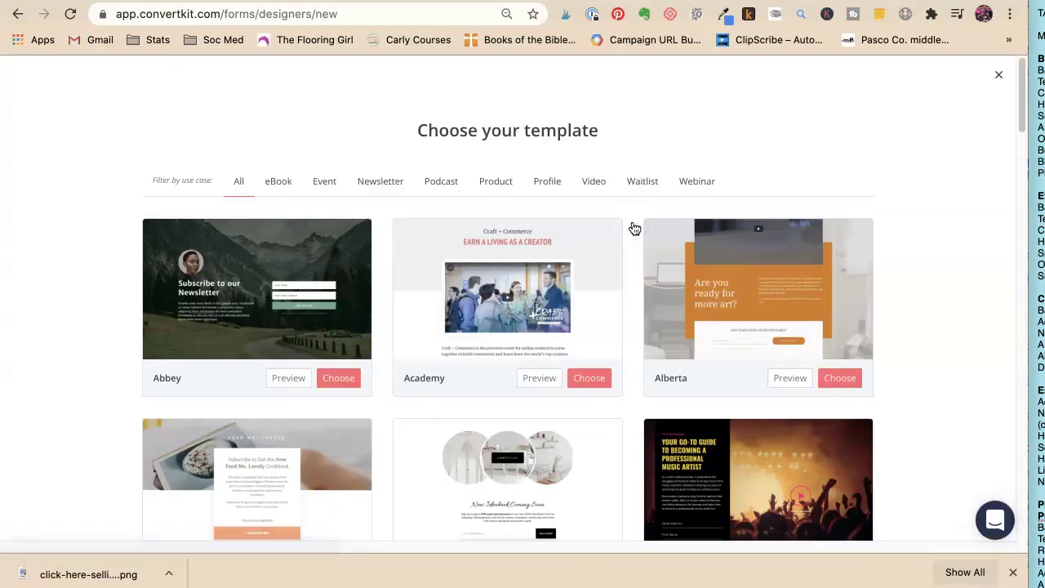
pyautogui.scroll(-4, 307, 215)
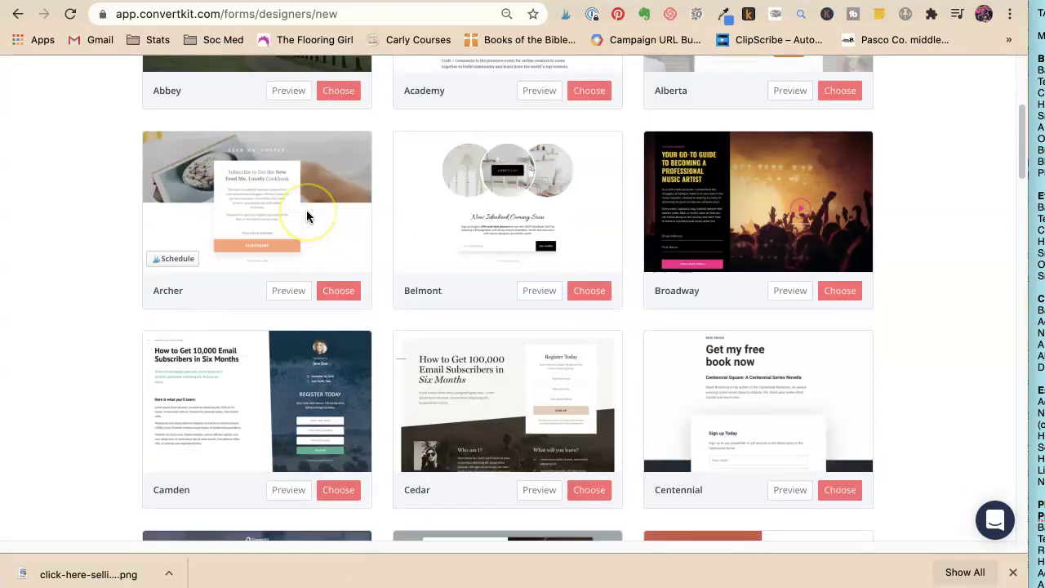
pyautogui.scroll(-1, 306, 215)
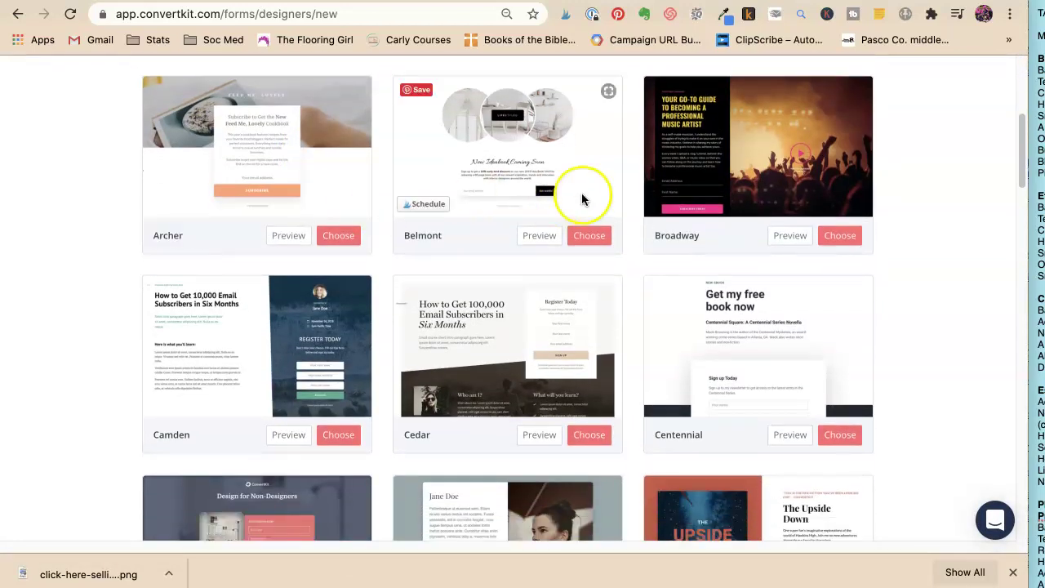
pyautogui.click(599, 237)
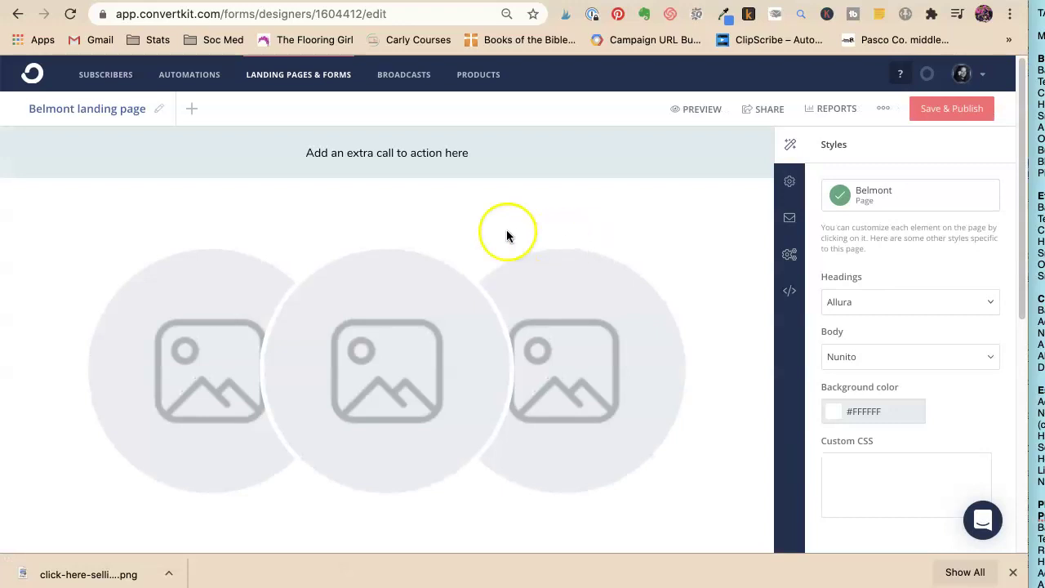
# Step: Put the Planning Perfect Pins cover from Recent uploads into the left image circle
pyautogui.scroll(-5, 341, 166)
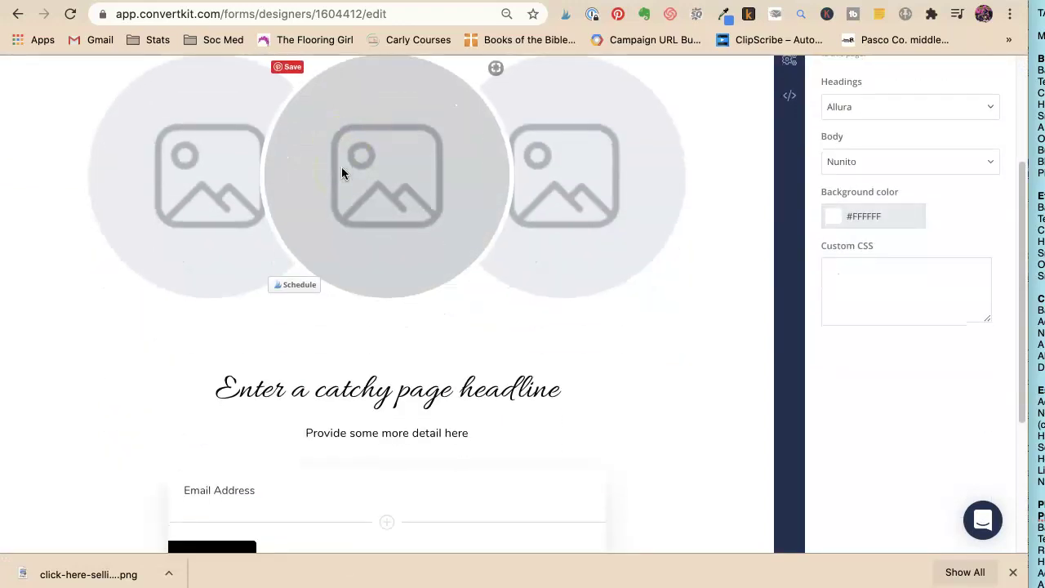
pyautogui.scroll(1, 342, 172)
pyautogui.click(151, 188)
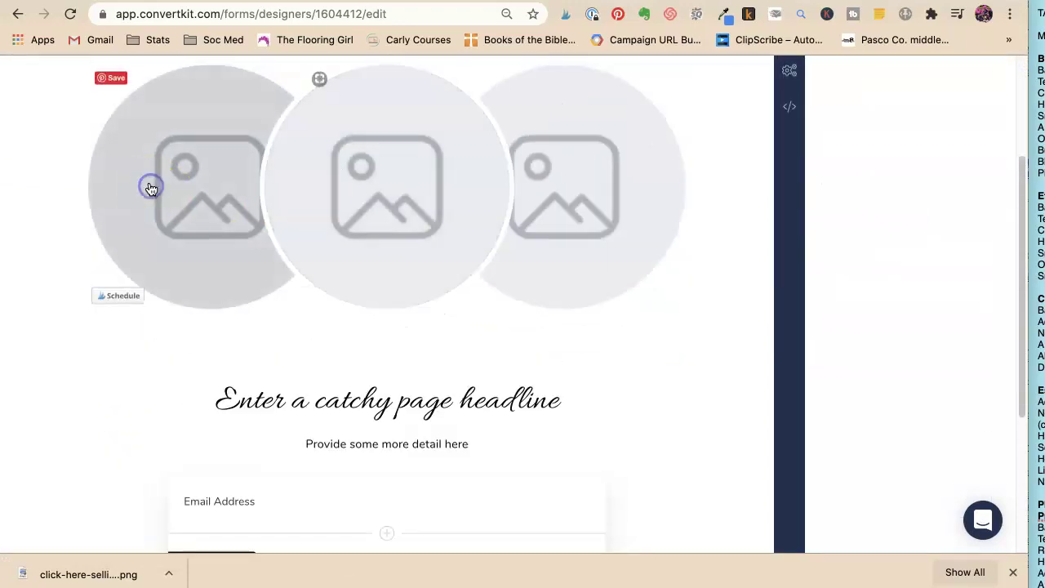
pyautogui.scroll(3, 184, 193)
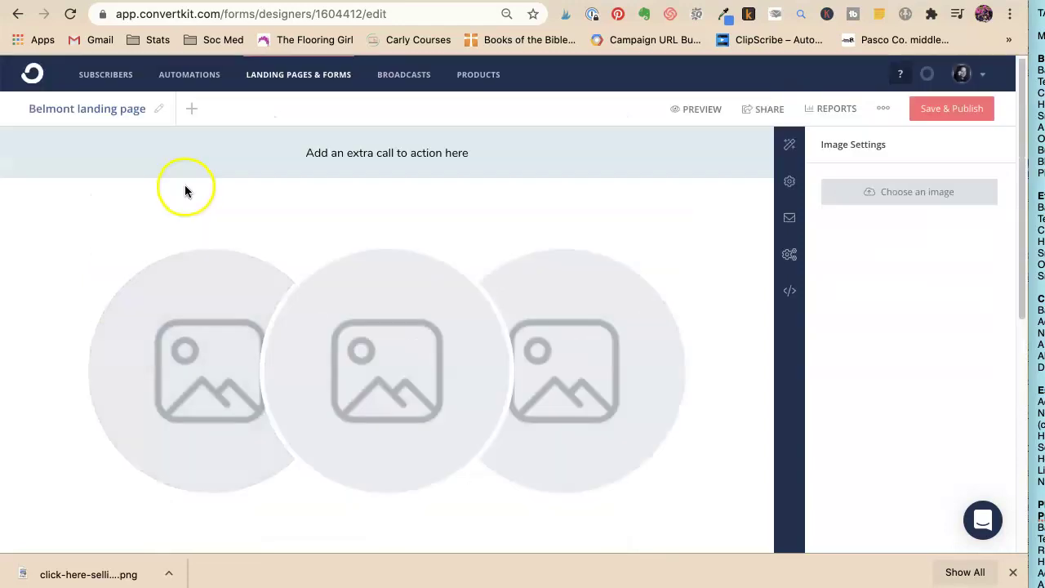
pyautogui.click(888, 181)
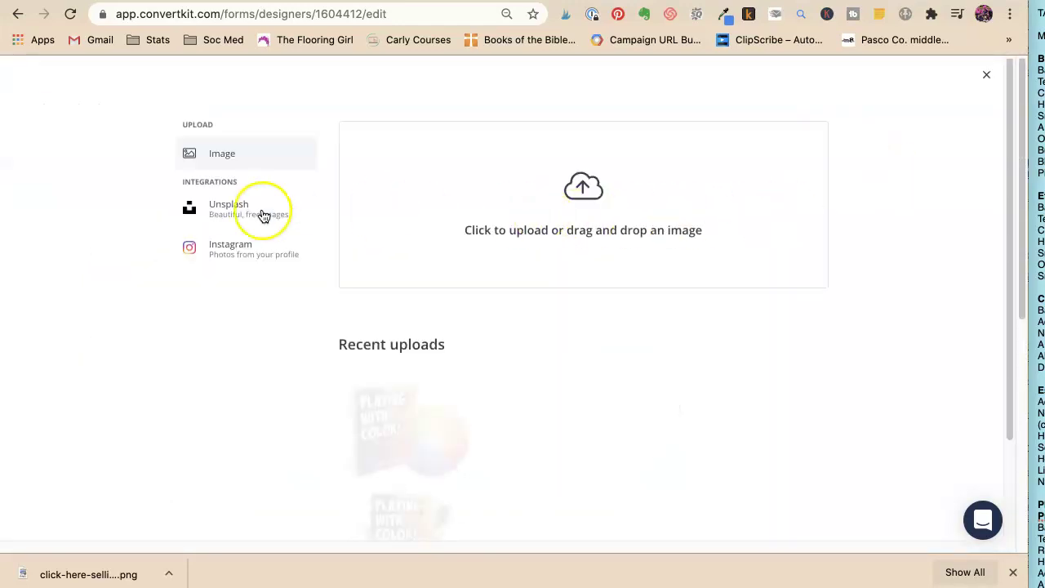
pyautogui.click(711, 400)
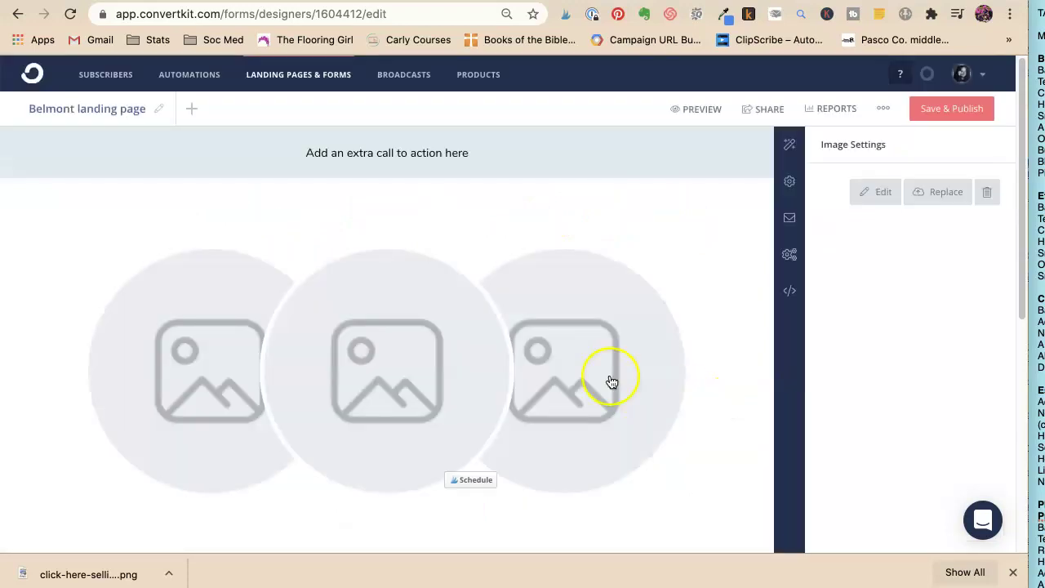
# Step: Fill the middle and right circles with the Etsy Business Bundle and Playing With Color covers
pyautogui.click(366, 354)
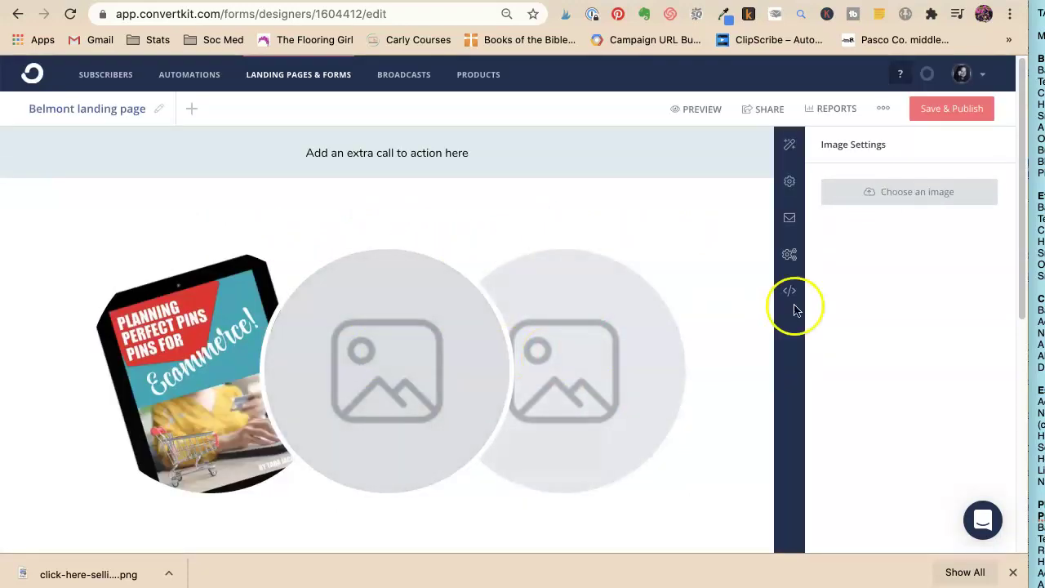
pyautogui.click(944, 205)
pyautogui.scroll(-5, 692, 222)
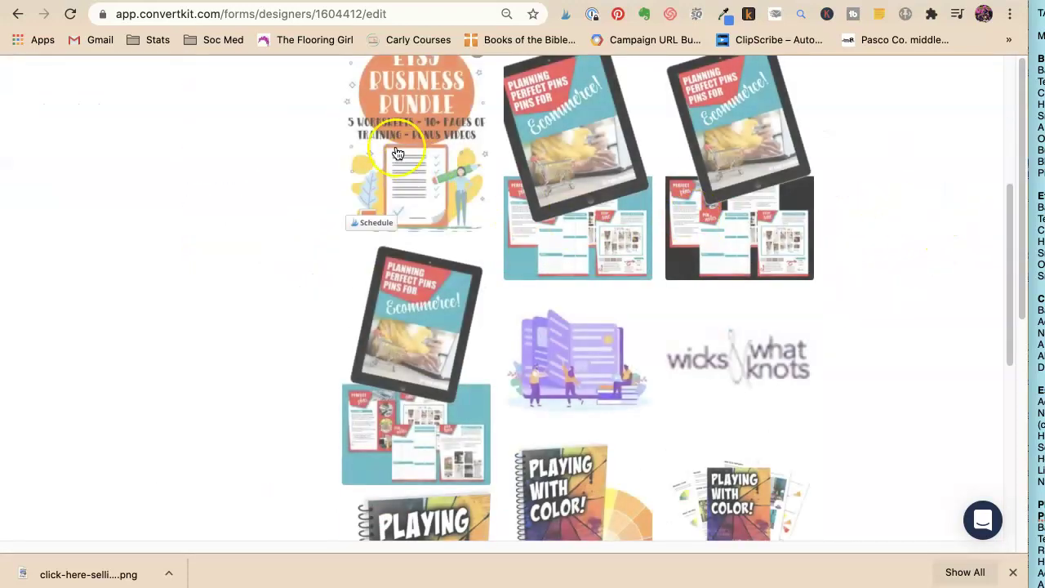
pyautogui.click(397, 133)
pyautogui.click(606, 368)
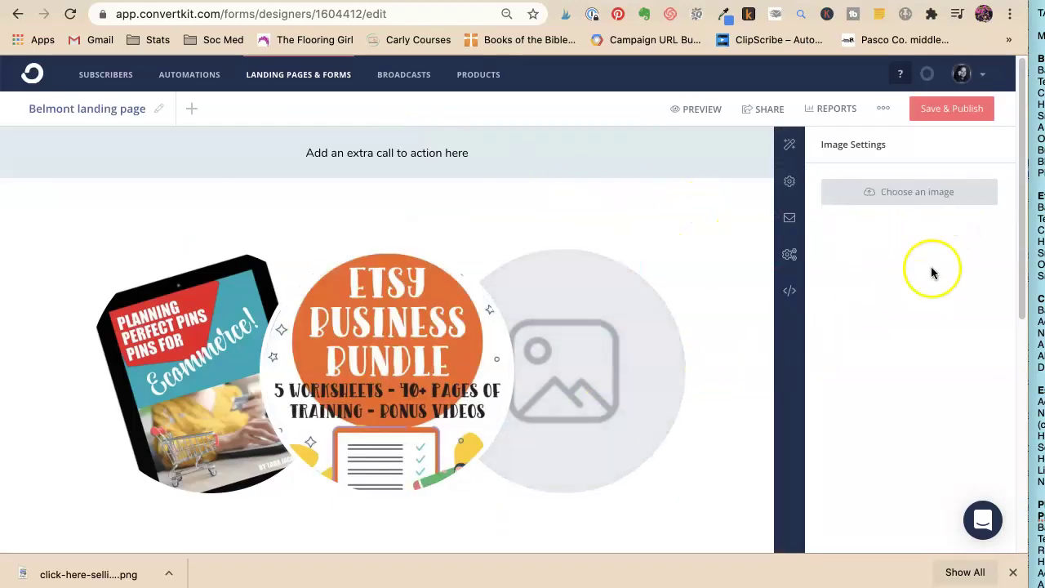
pyautogui.click(950, 188)
pyautogui.scroll(-10, 655, 215)
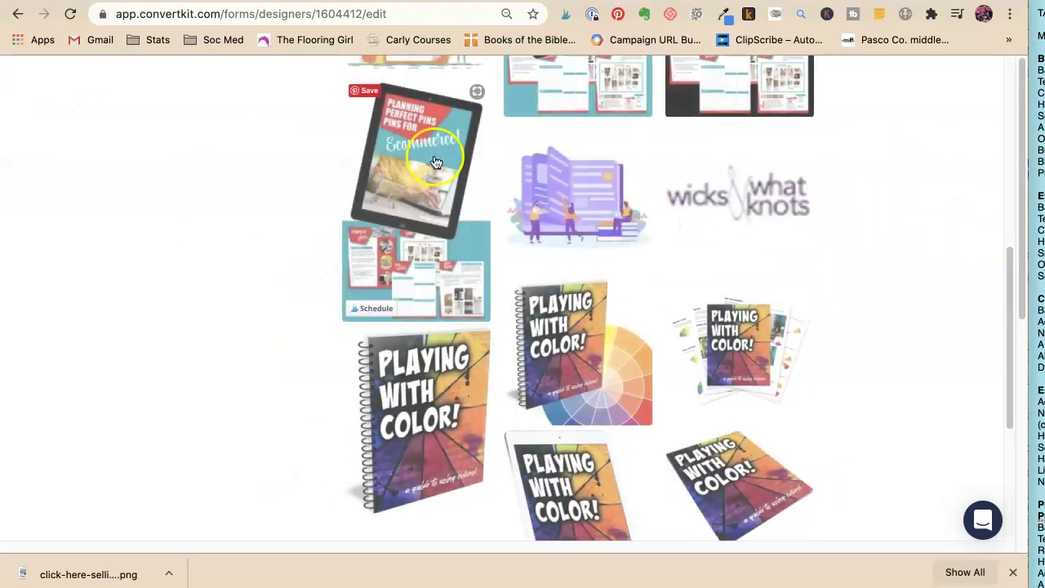
pyautogui.click(574, 303)
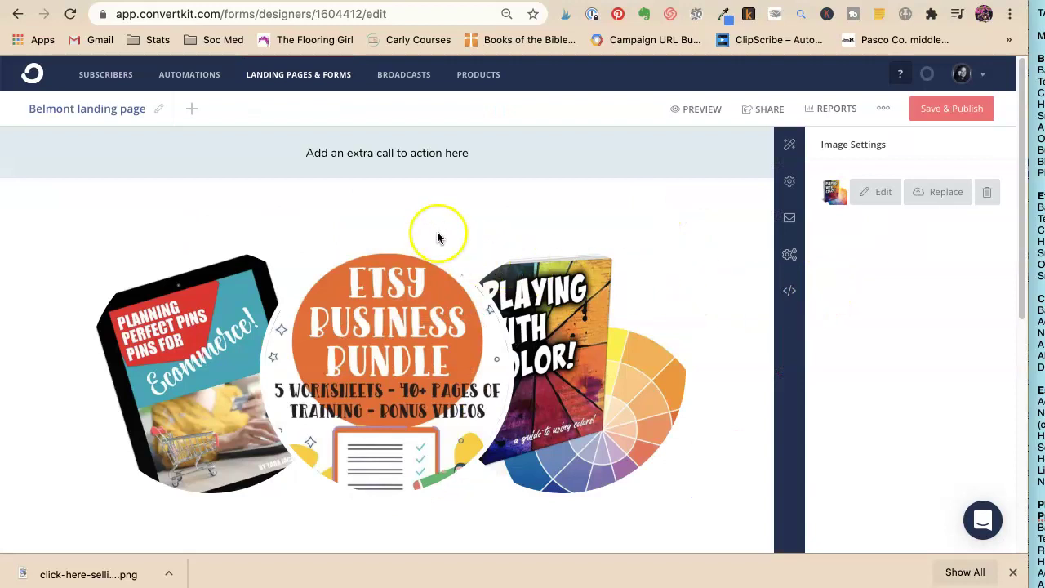
# Step: Overwrite the placeholder headline below the product images with 'Get Tons of Free Resources Now!'
pyautogui.scroll(-5, 256, 164)
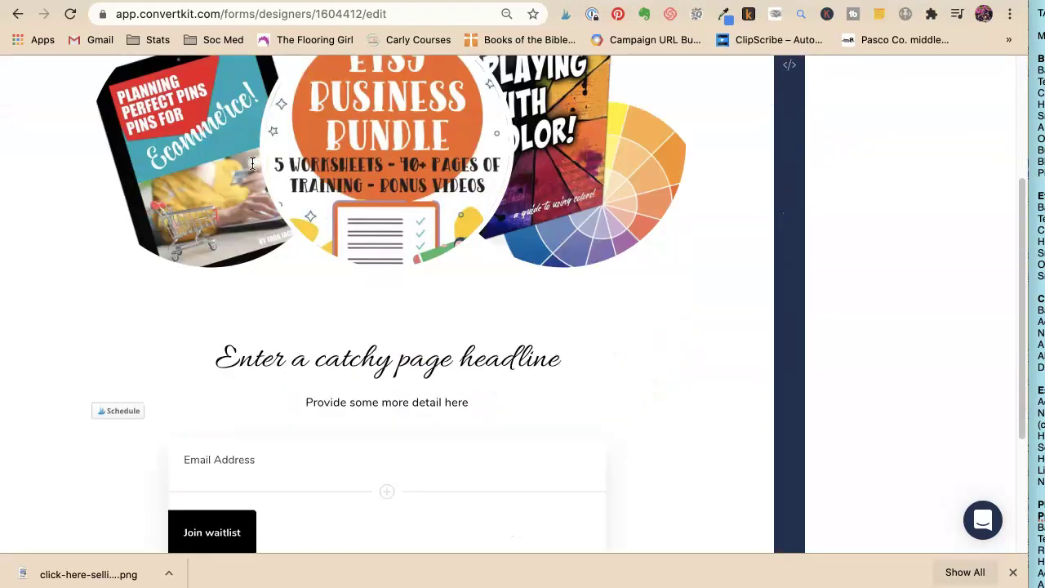
pyautogui.scroll(-1, 252, 164)
pyautogui.tripleClick(343, 317)
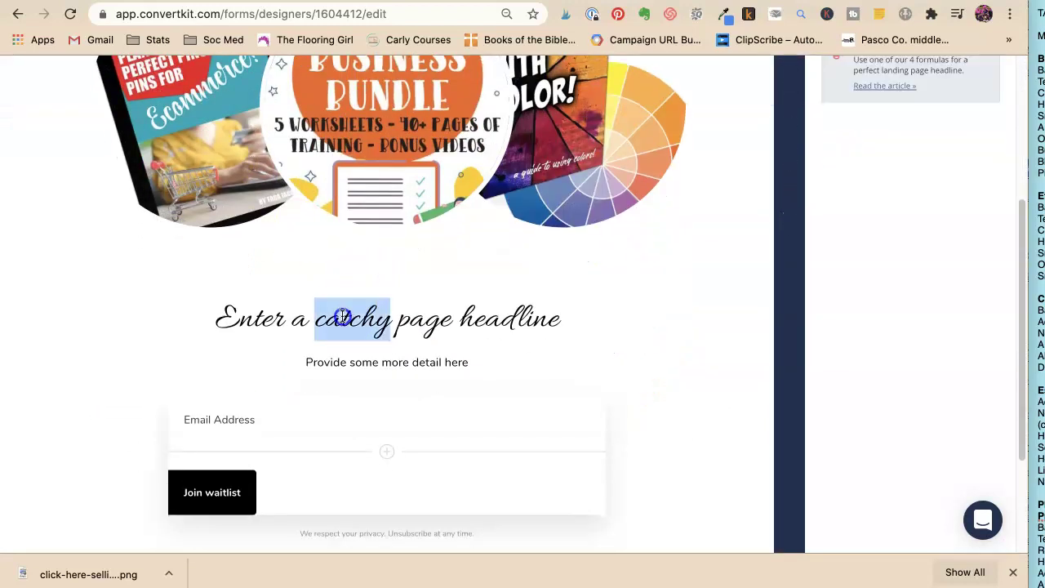
pyautogui.write('Get')
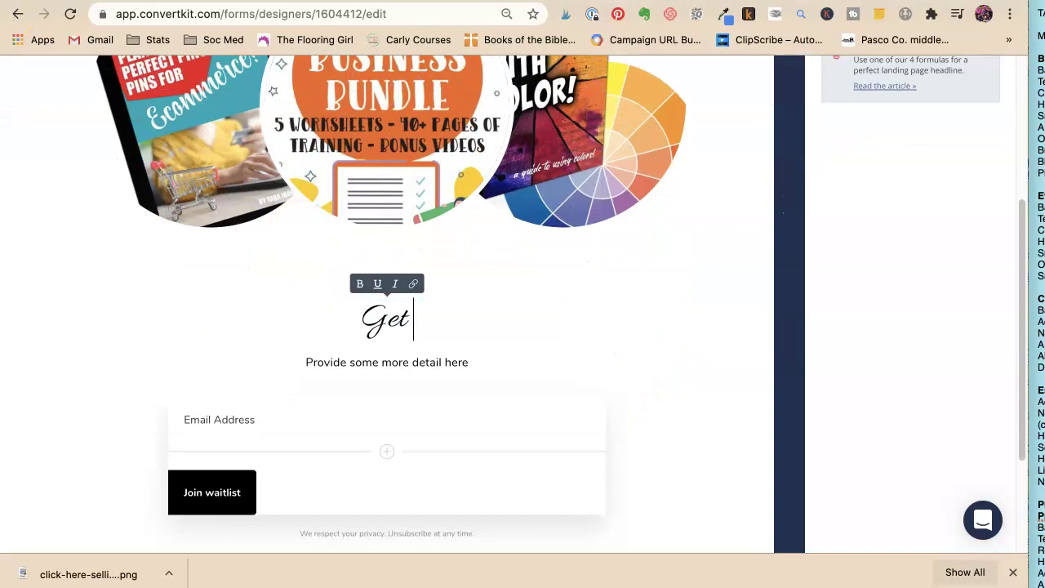
pyautogui.write('y')
pyautogui.press('BackSpace')
pyautogui.write('Tons ')
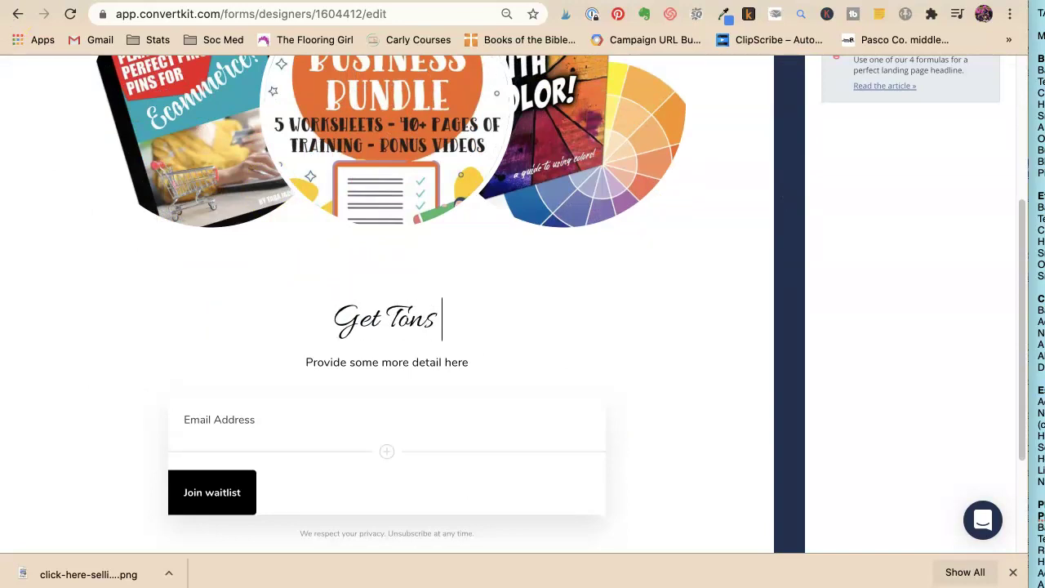
pyautogui.write('of Free R')
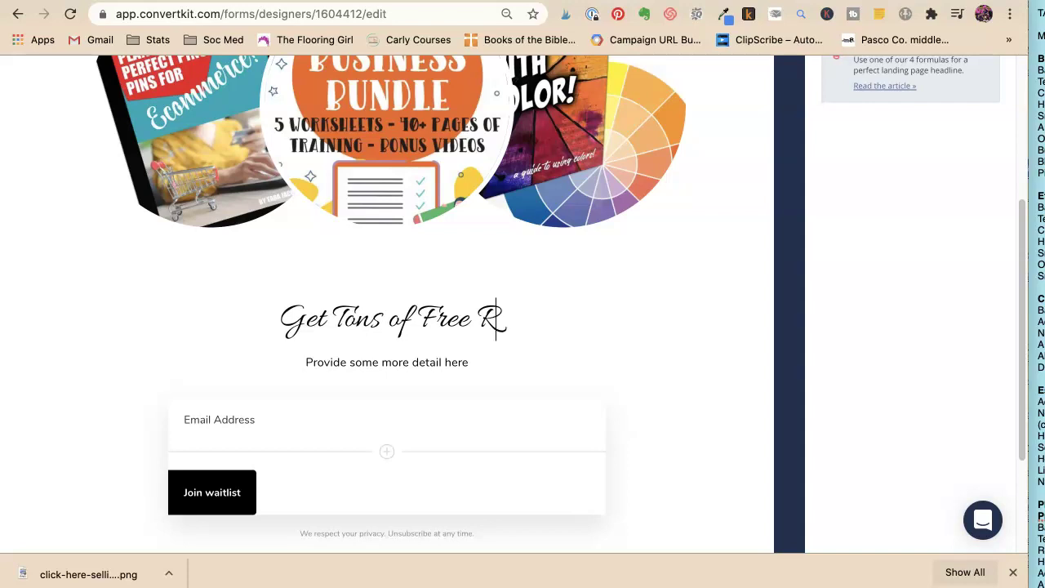
pyautogui.write('esources')
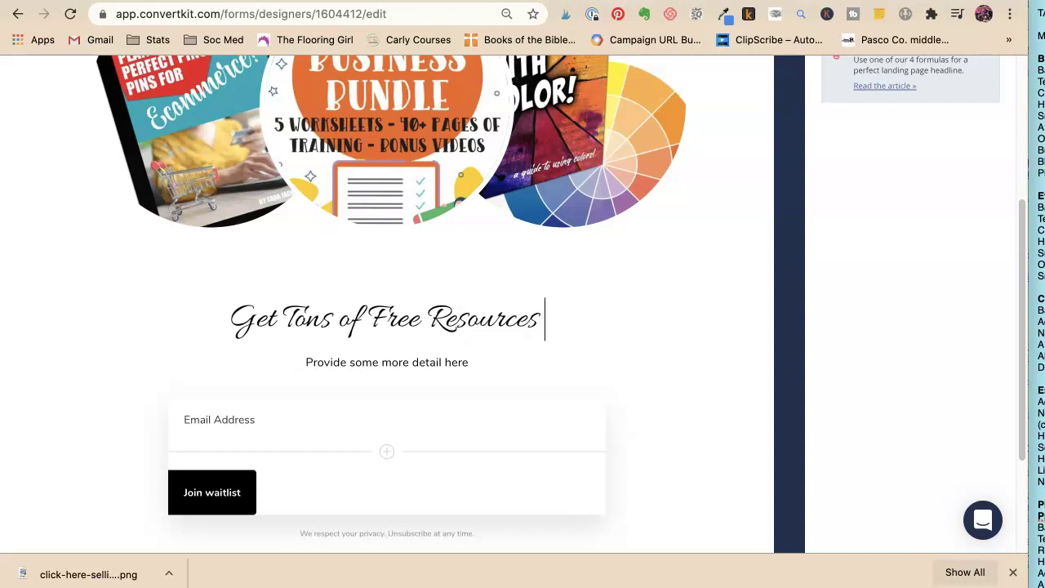
pyautogui.write(' Now')
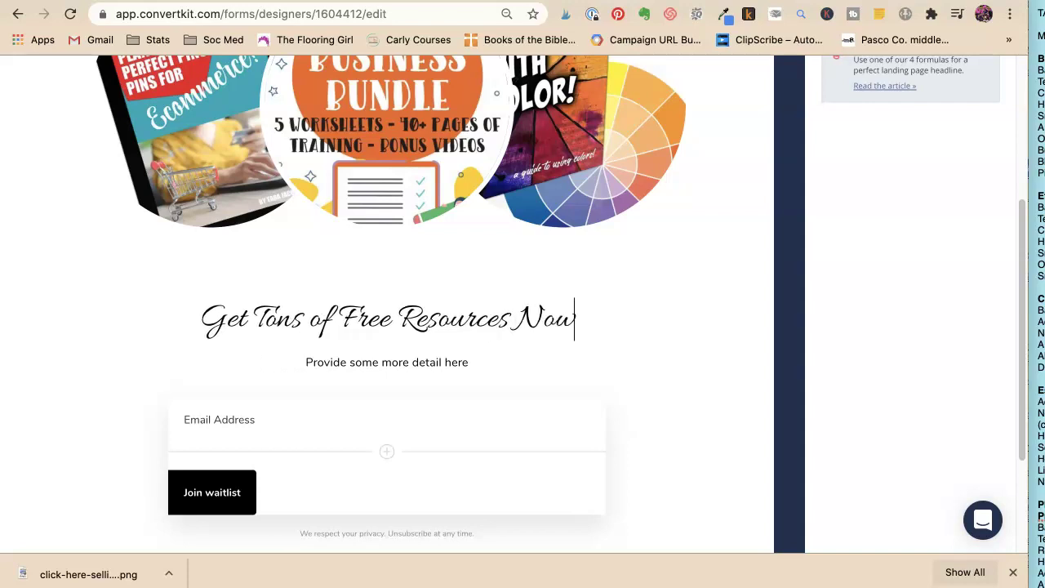
pyautogui.write('!')
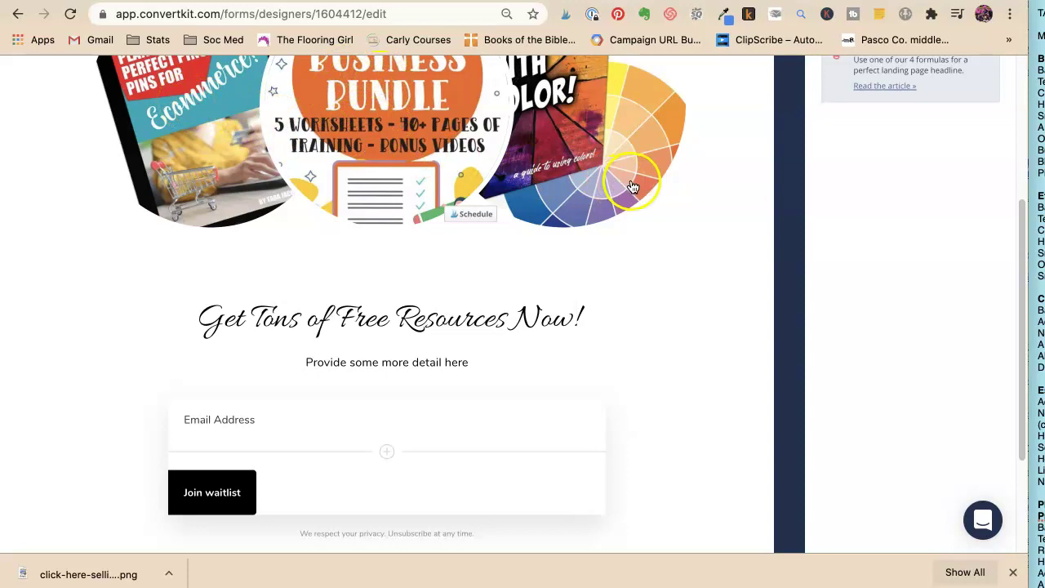
# Step: Add a new signup form field saved as the First Name custom field
pyautogui.click(394, 365)
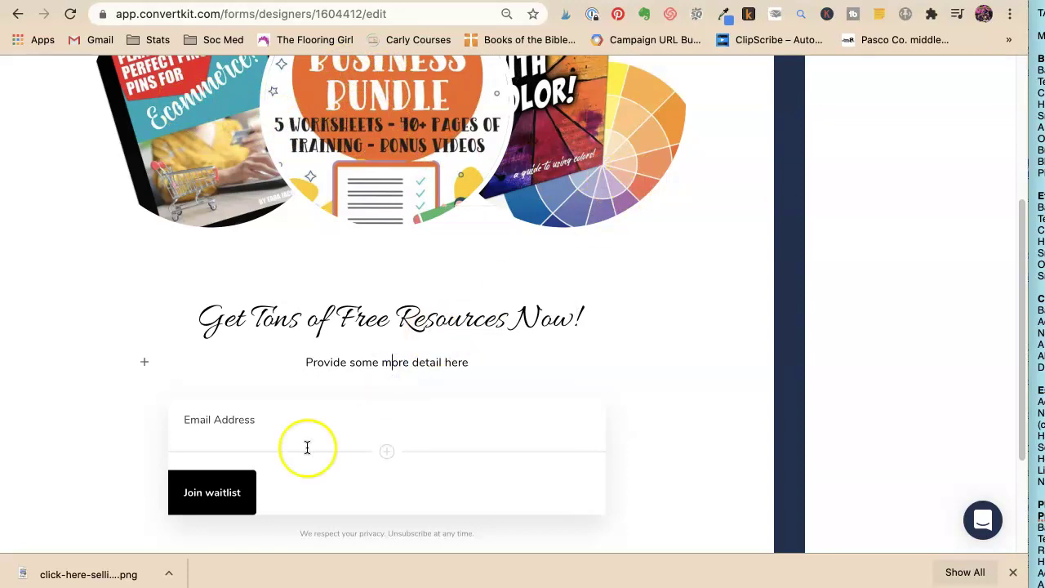
pyautogui.scroll(-2, 310, 401)
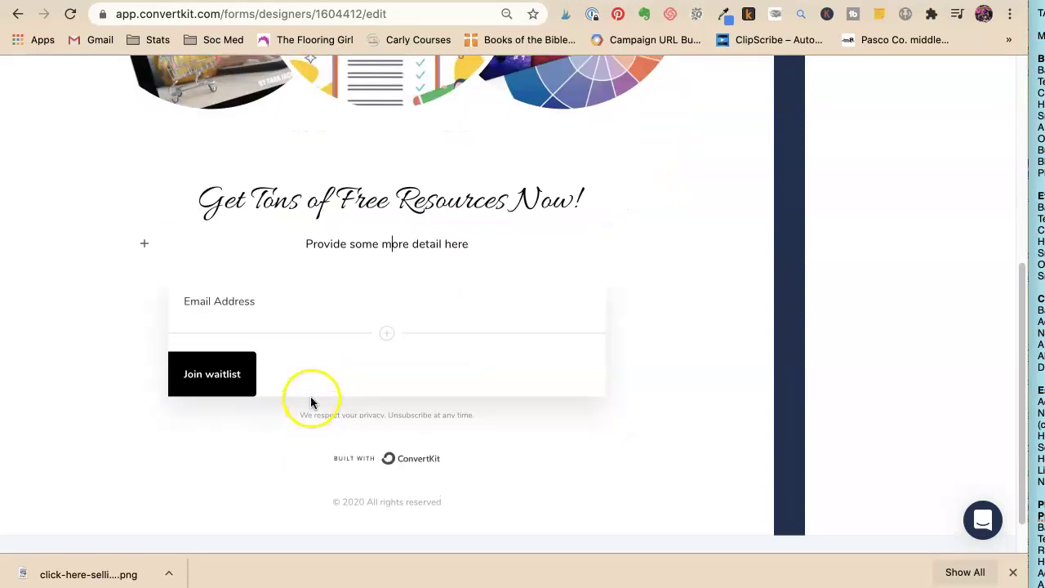
pyautogui.click(387, 336)
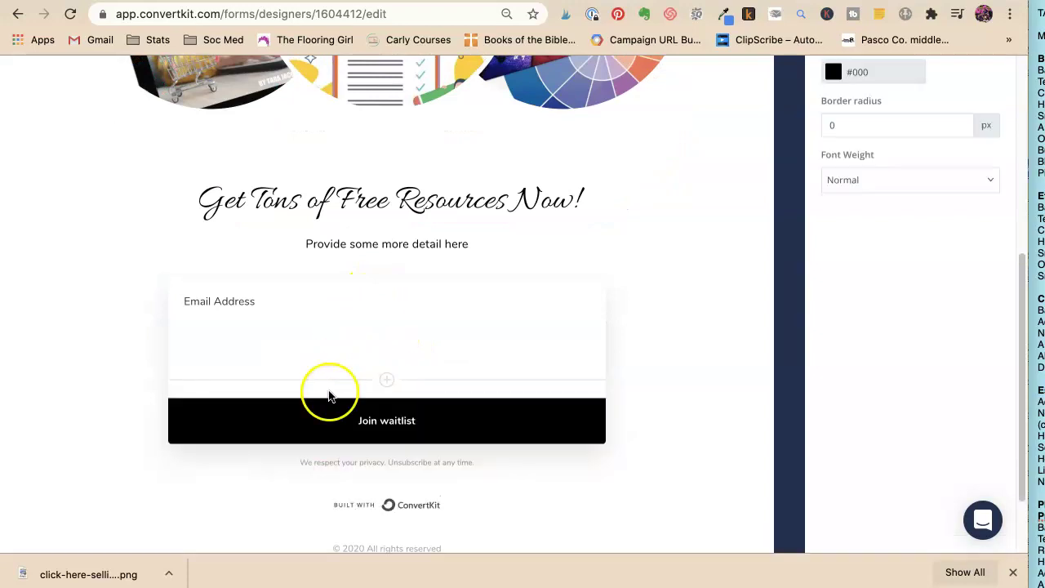
pyautogui.click(307, 363)
pyautogui.scroll(5, 914, 169)
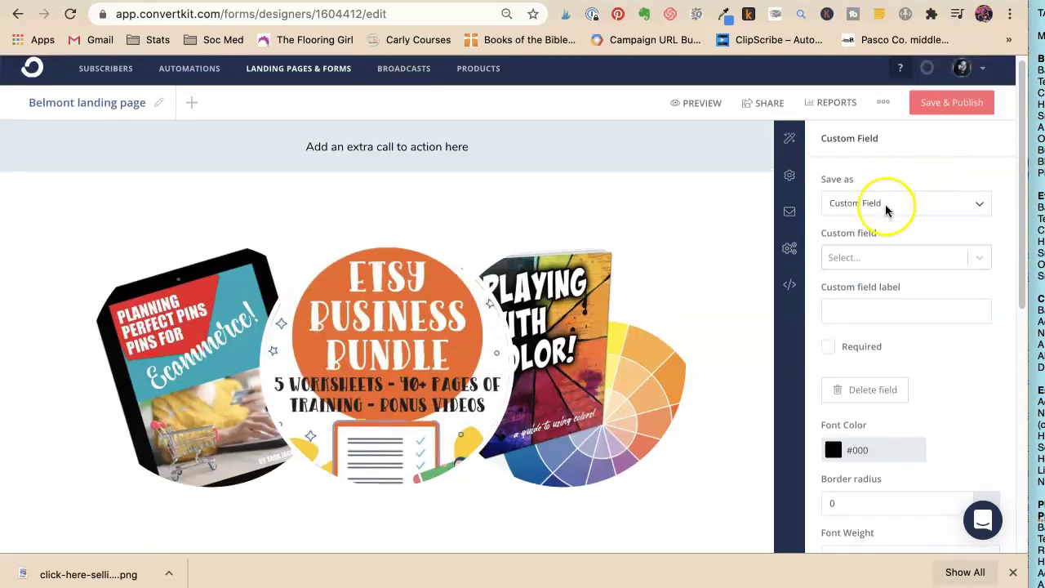
pyautogui.click(887, 207)
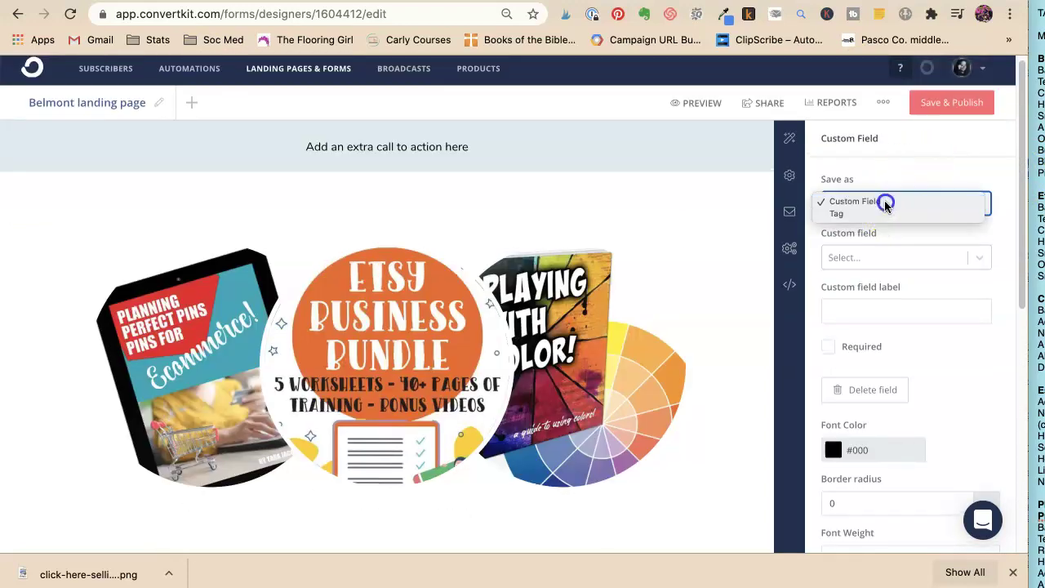
pyautogui.click(886, 207)
pyautogui.click(888, 257)
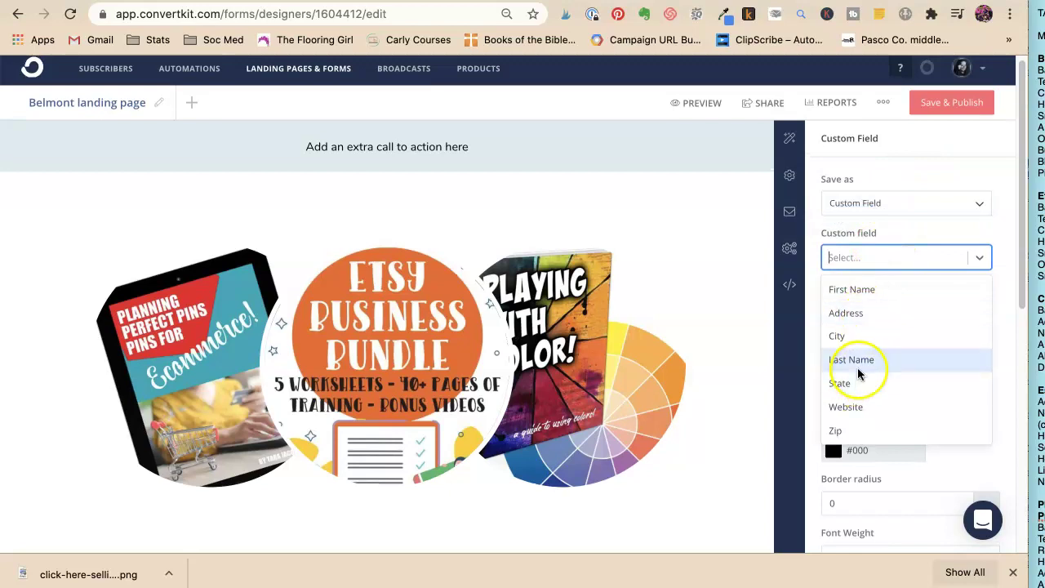
pyautogui.click(863, 289)
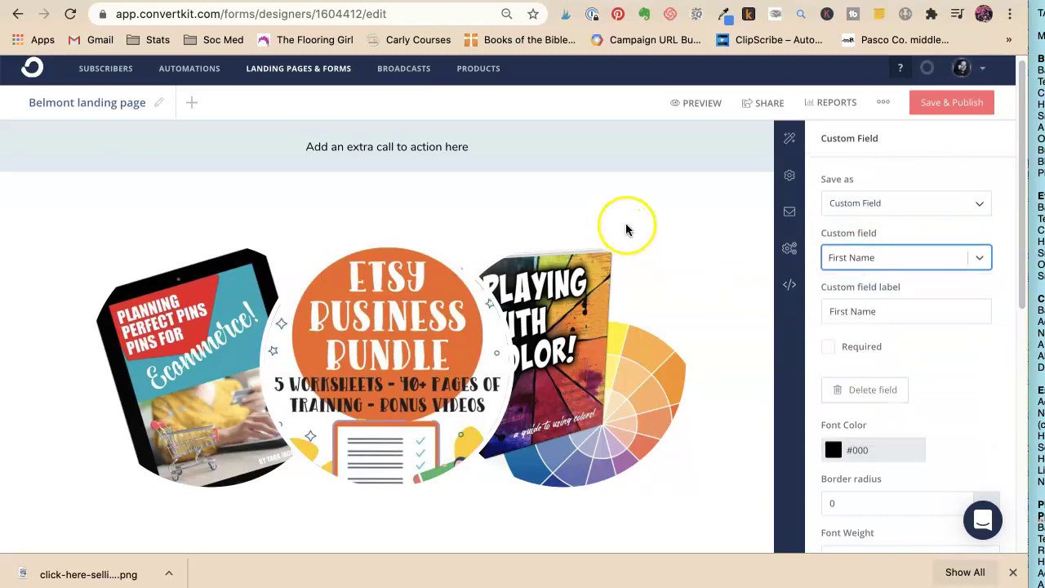
# Step: Select the 'Join waitlist' button label to replace it with 'Get them now!'
pyautogui.scroll(-6, 633, 228)
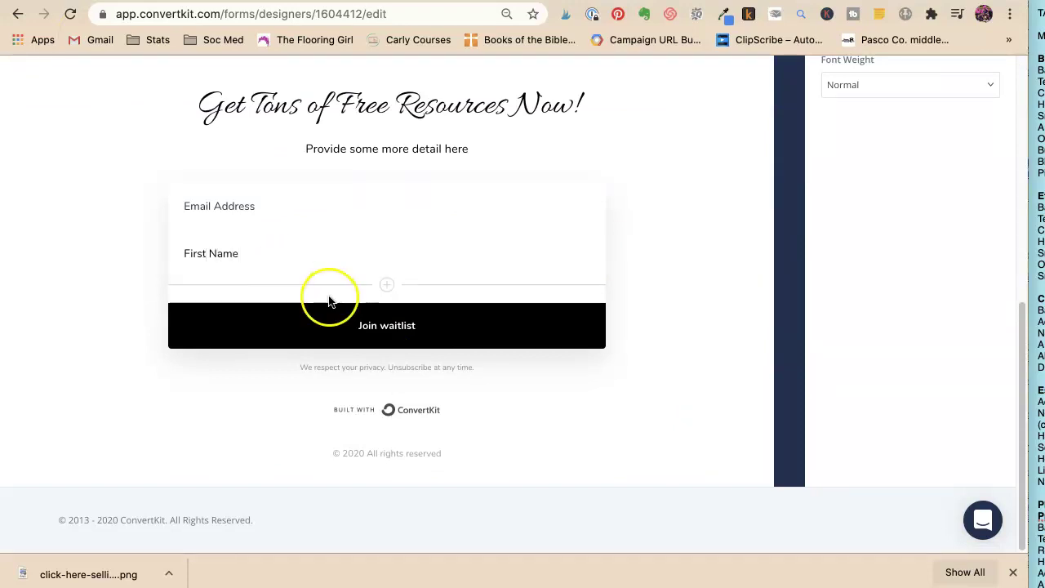
pyautogui.click(389, 333)
pyautogui.moveTo(388, 333); pyautogui.dragTo(61, 241)
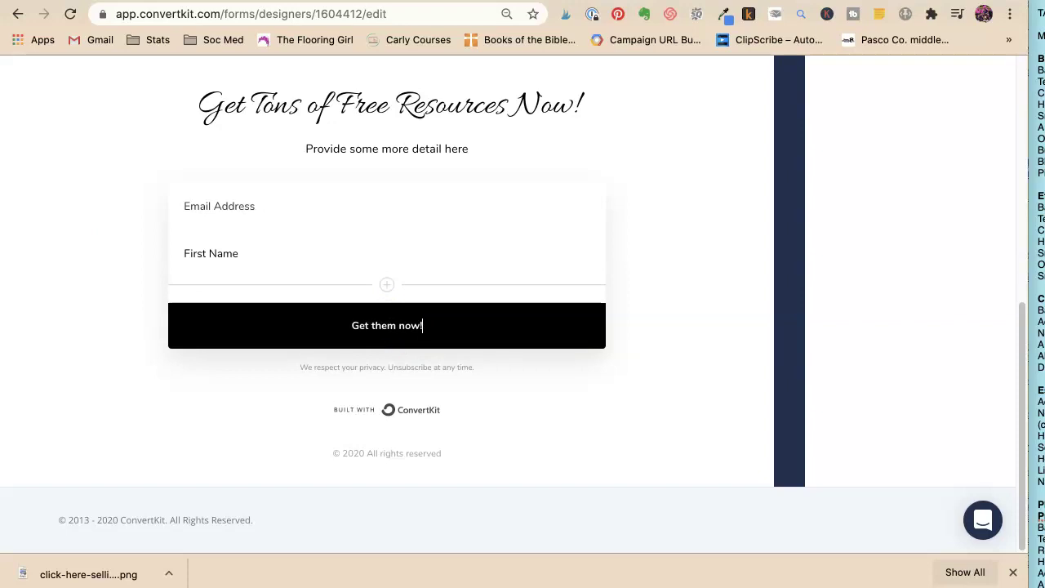
pyautogui.scroll(10, 560, 307)
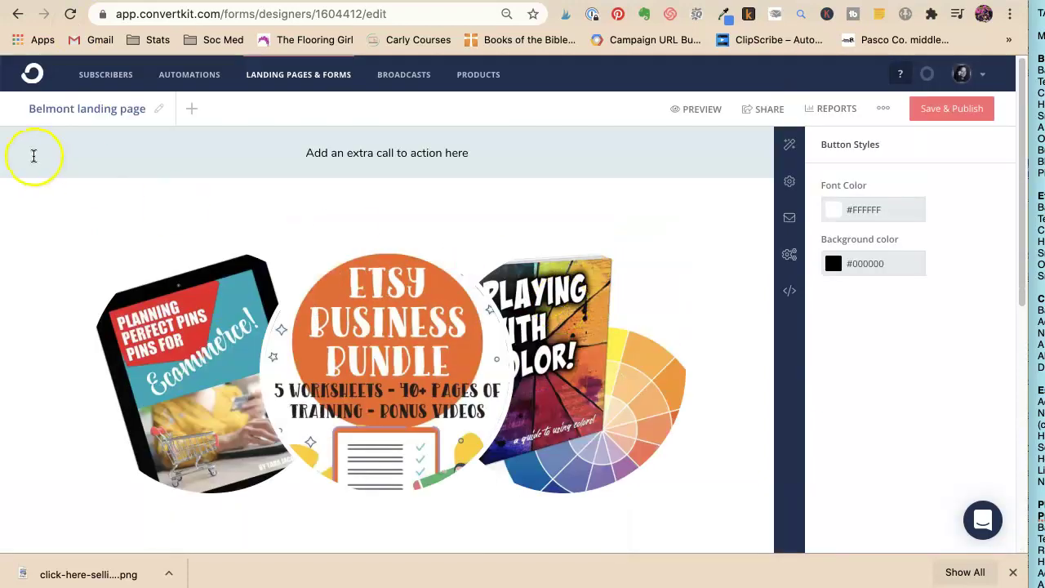
# Step: Retitle the landing page 'Example - Giveaway Page', then Save & Publish the changes
pyautogui.click(158, 106)
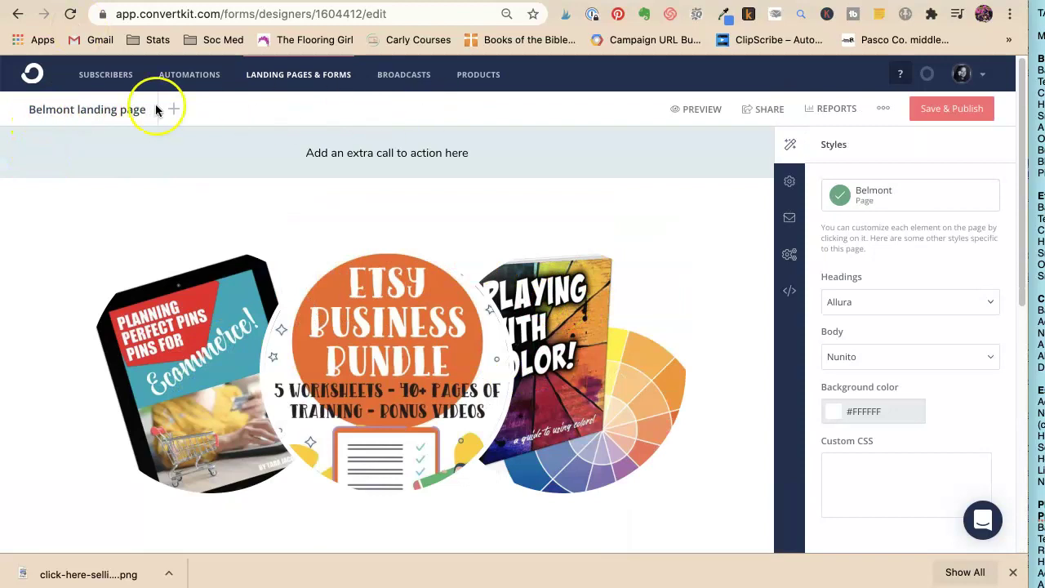
pyautogui.click(89, 99)
pyautogui.write('D')
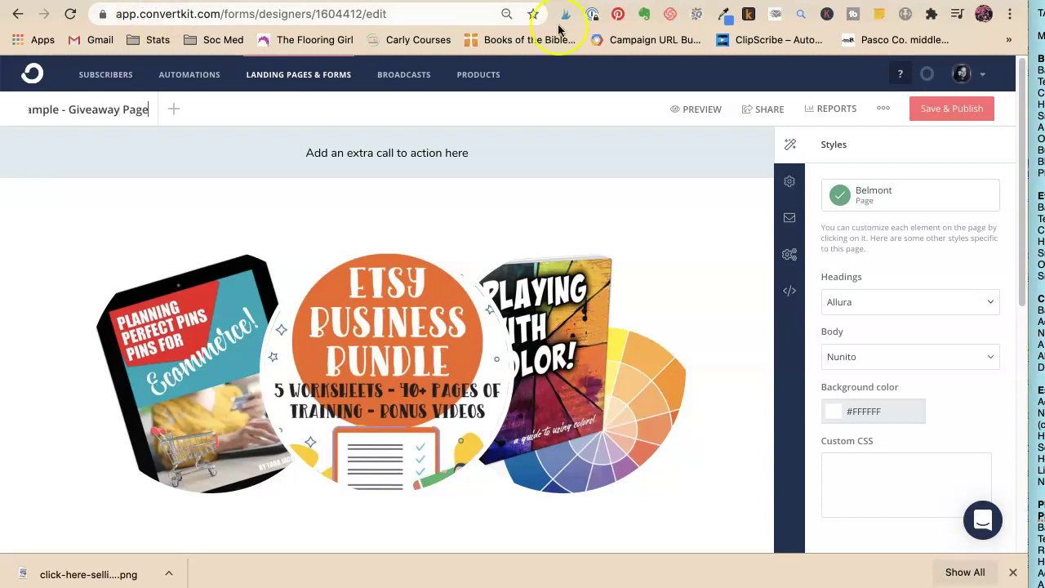
pyautogui.click(946, 108)
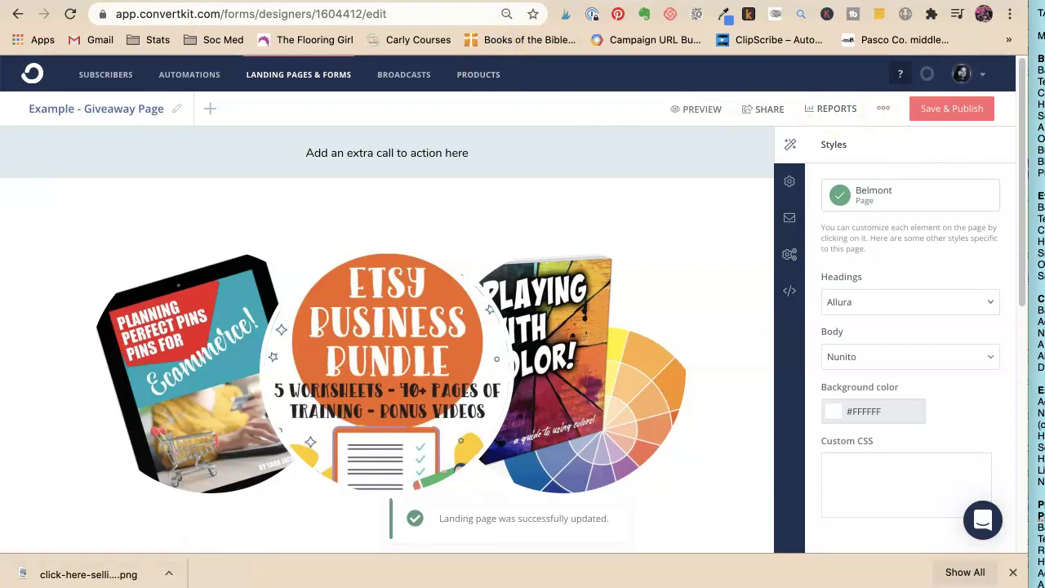
pyautogui.hotkey('ctrl', 'Tab')
pyautogui.scroll(-5, 441, 349)
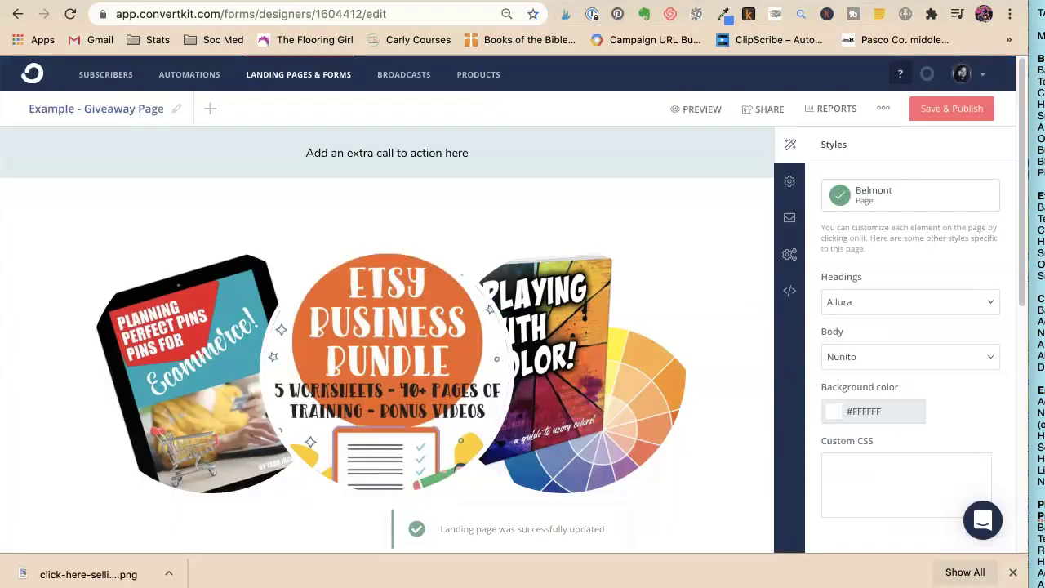
# Step: Copy the Giveaway Page's public ck.page URL from the Share options
pyautogui.click(746, 109)
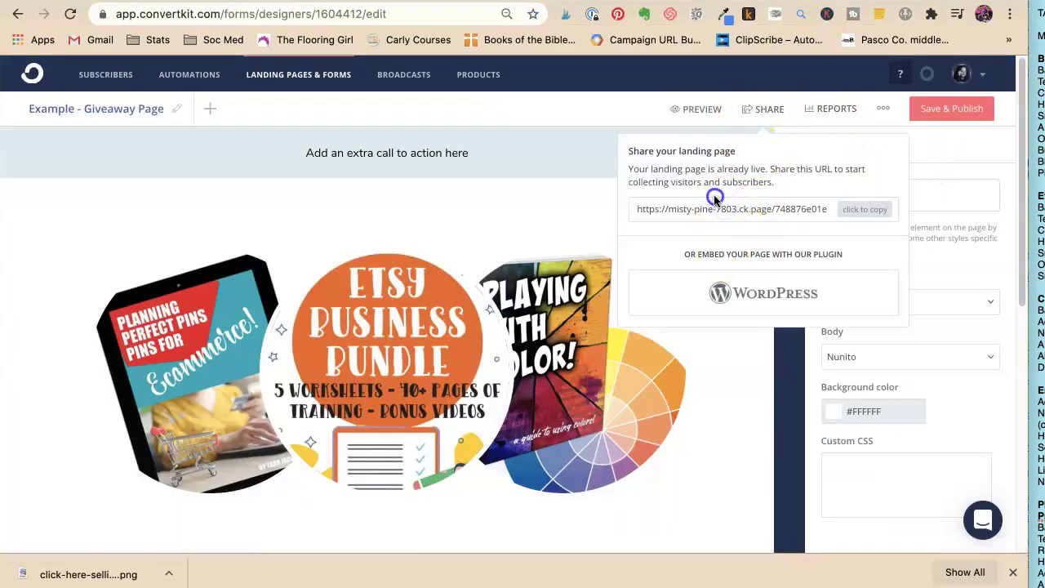
pyautogui.click(715, 206)
pyautogui.hotkey('ctrl', 'c')
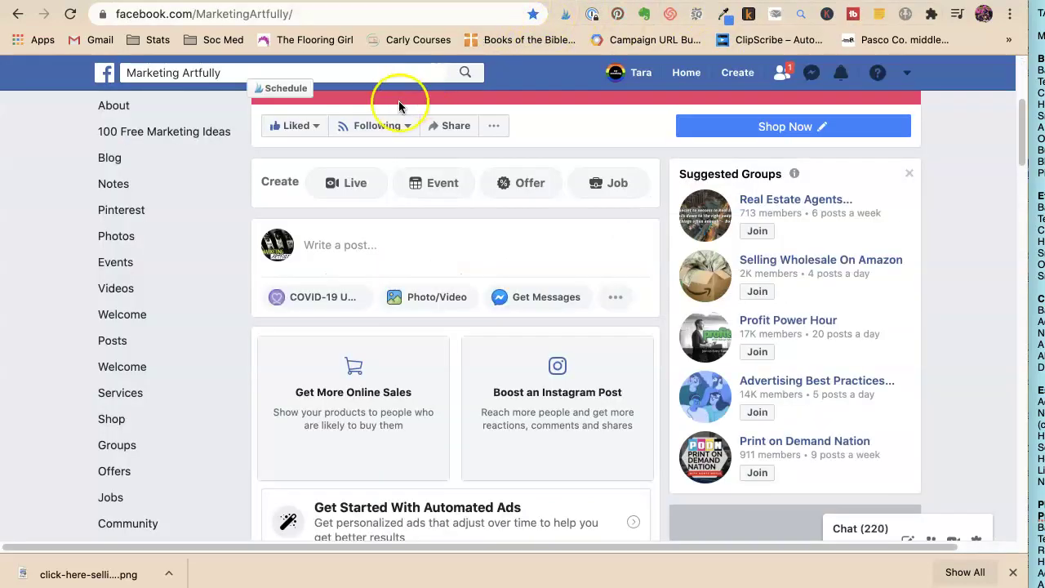
# Step: Load the copied ck.page URL in a new tab and scroll through the live giveaway page
pyautogui.press('super+t')
pyautogui.hotkey('ctrl', 'v')
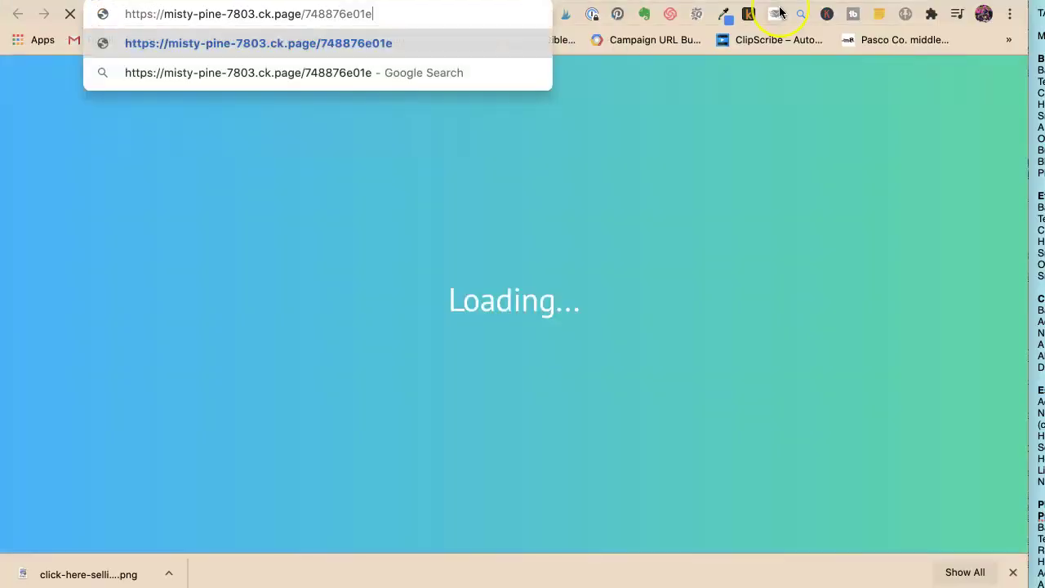
pyautogui.press('Return')
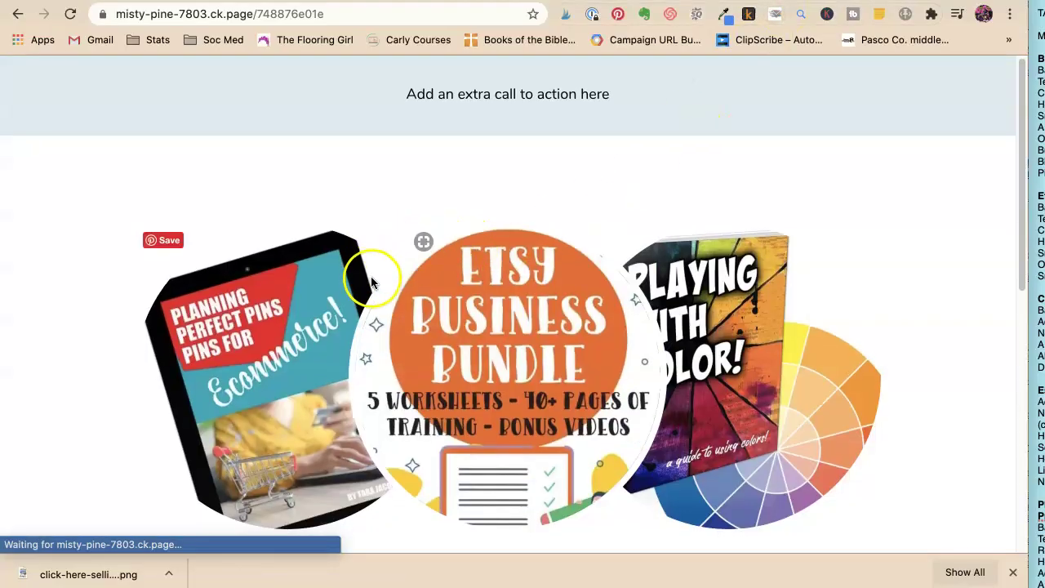
pyautogui.scroll(-10, 373, 270)
pyautogui.scroll(10, 371, 283)
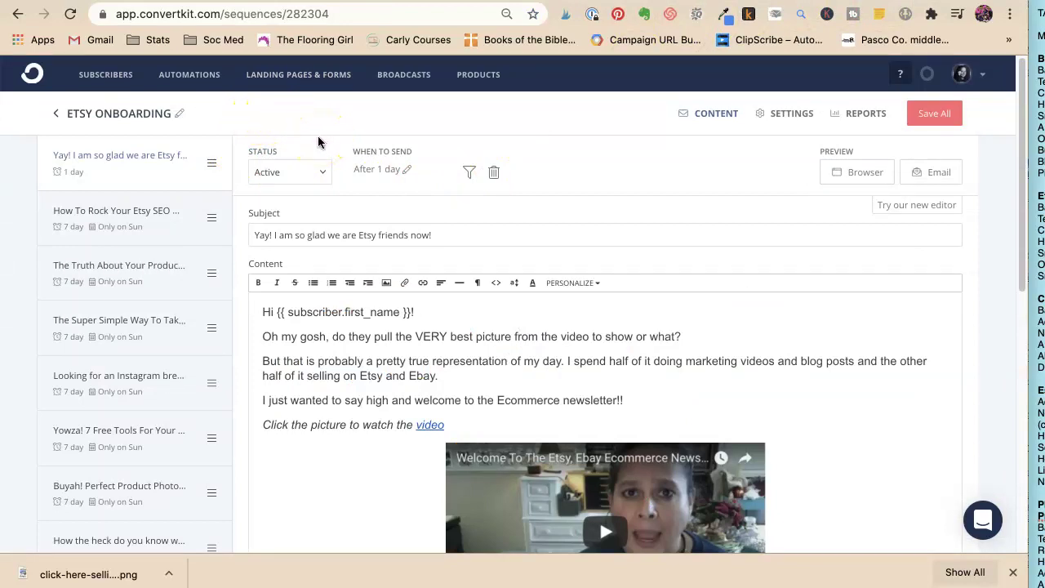
# Step: Open the 'How To Rock Your Etsy SEO' email and scroll down to Resources Mentioned
pyautogui.scroll(-2, 299, 234)
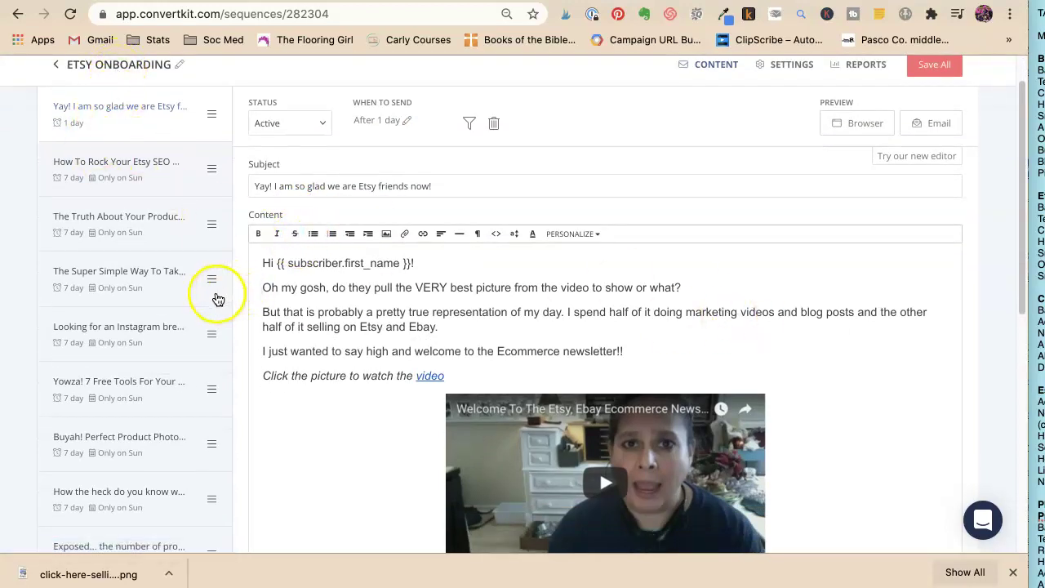
pyautogui.click(57, 176)
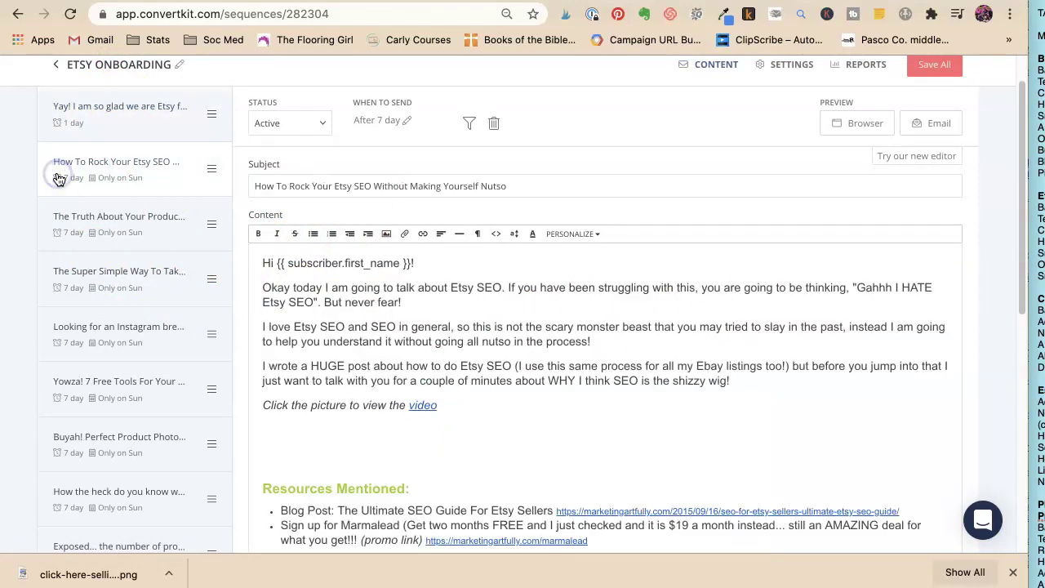
pyautogui.scroll(-5, 544, 395)
pyautogui.scroll(-2, 544, 395)
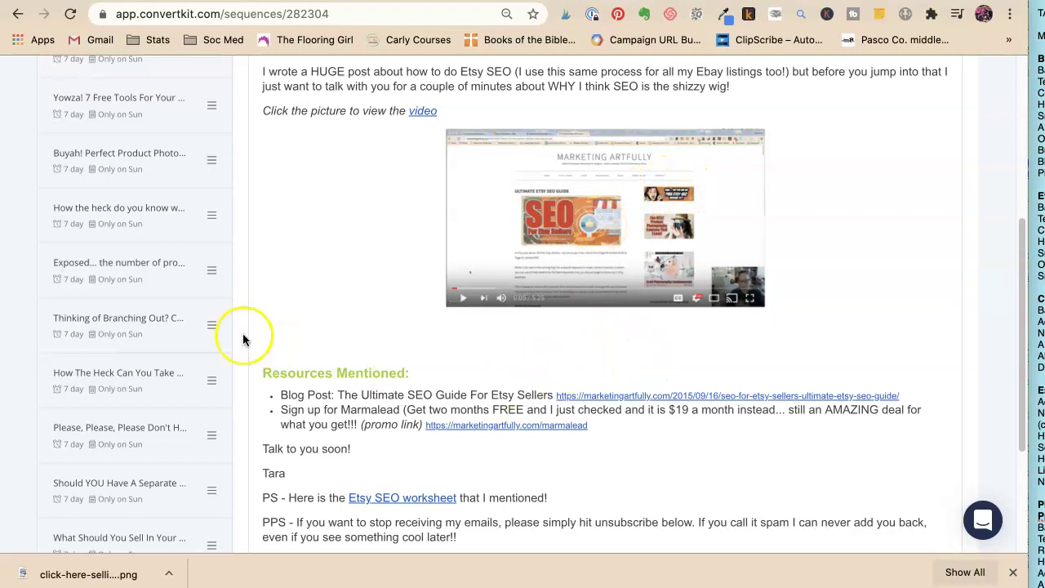
pyautogui.scroll(-2, 274, 347)
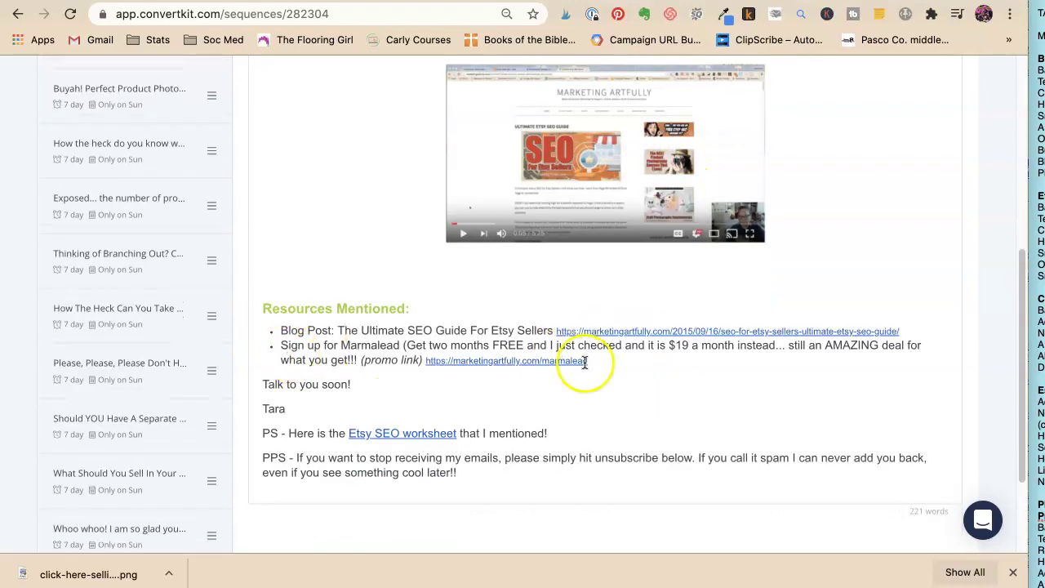
pyautogui.click(496, 362)
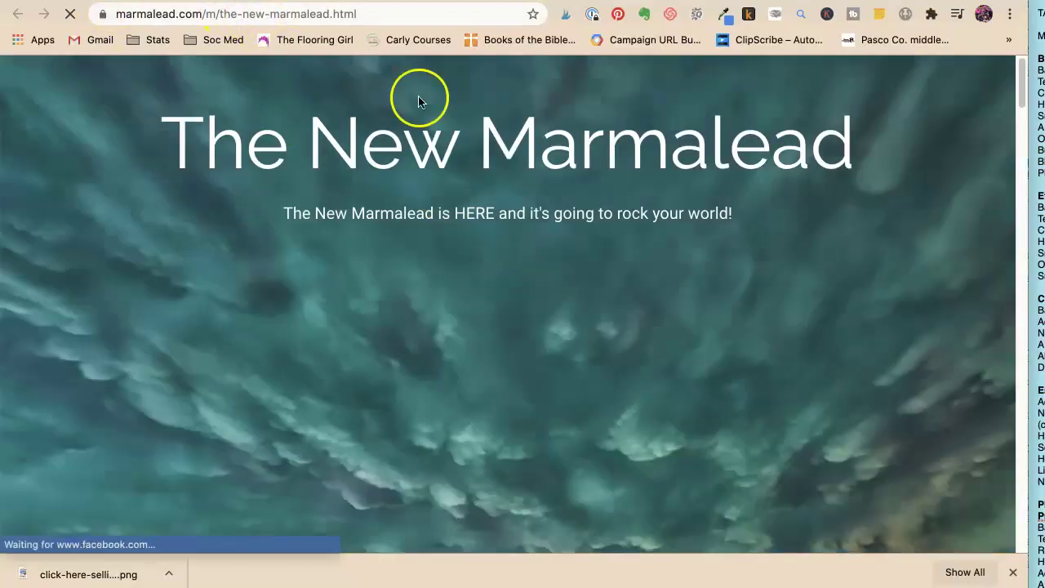
pyautogui.scroll(-5, 459, 284)
pyautogui.scroll(-9, 457, 282)
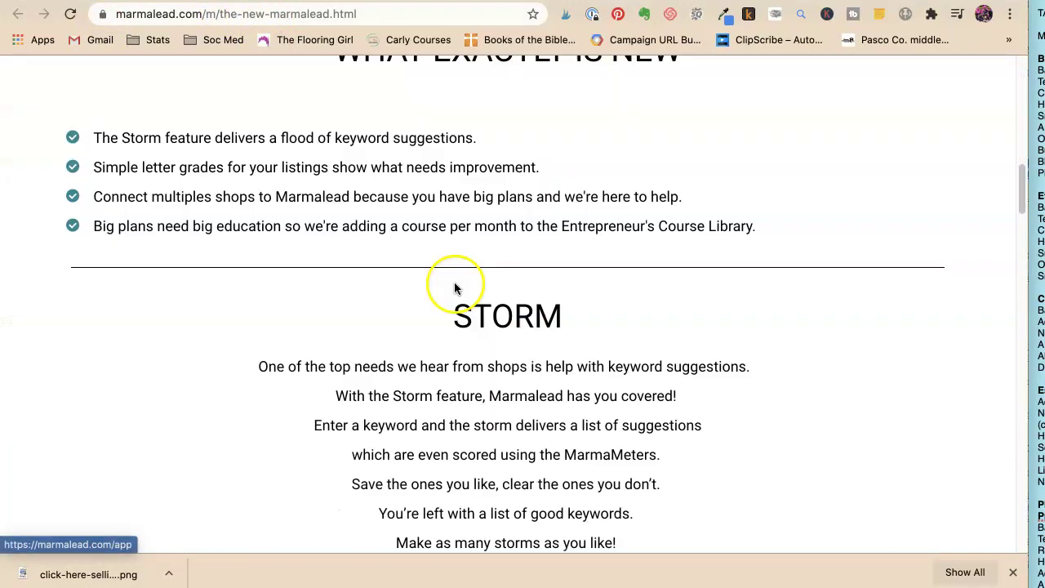
# Step: Close the live page tab, pass the Facebook and ebook tabs, and load convertkit.com
pyautogui.press('super+w')
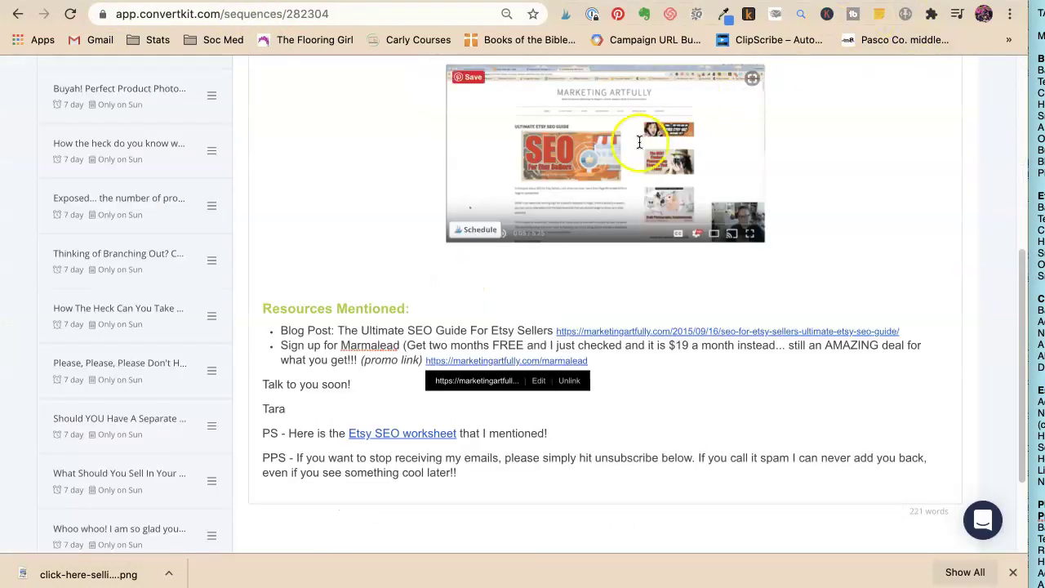
pyautogui.scroll(5, 859, 203)
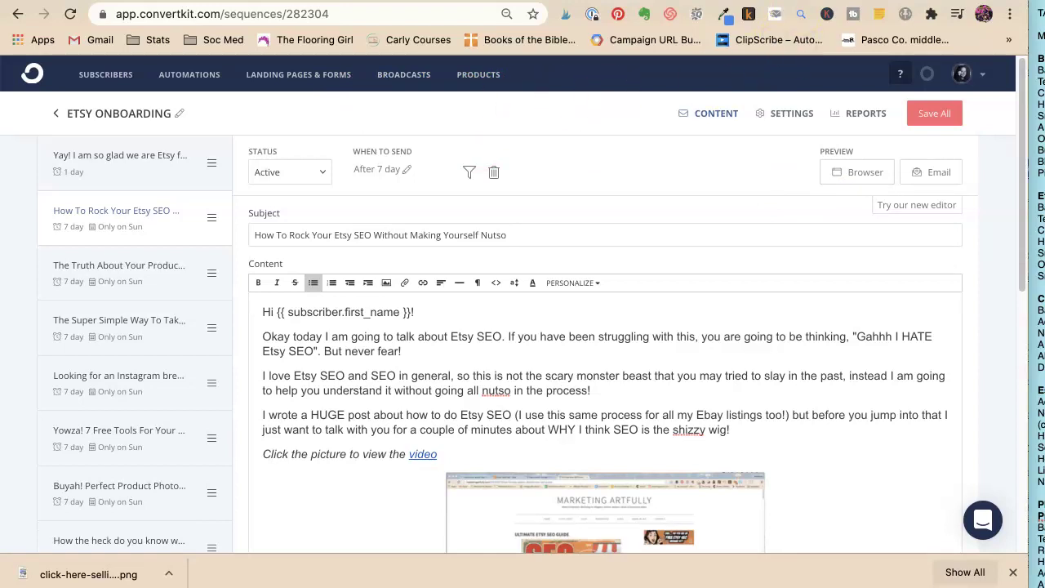
pyautogui.hotkey('ctrl', 'Tab')
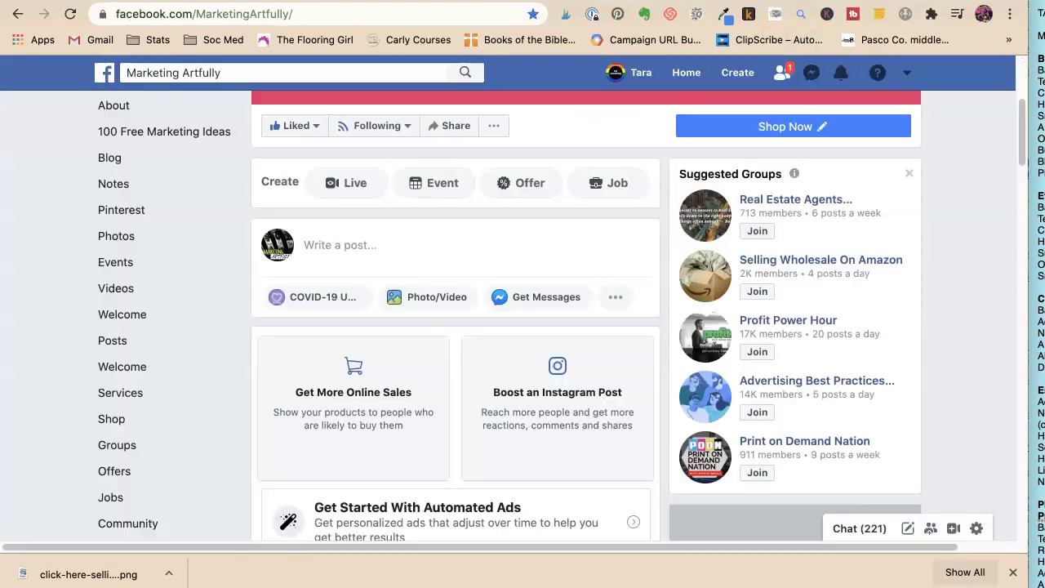
pyautogui.hotkey('ctrl', 'Tab')
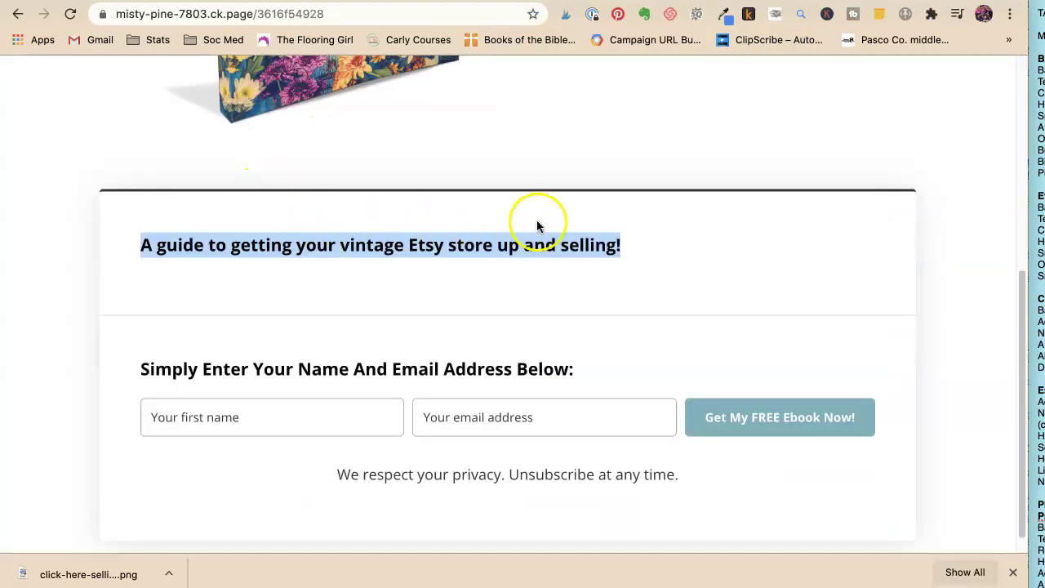
pyautogui.scroll(5, 536, 222)
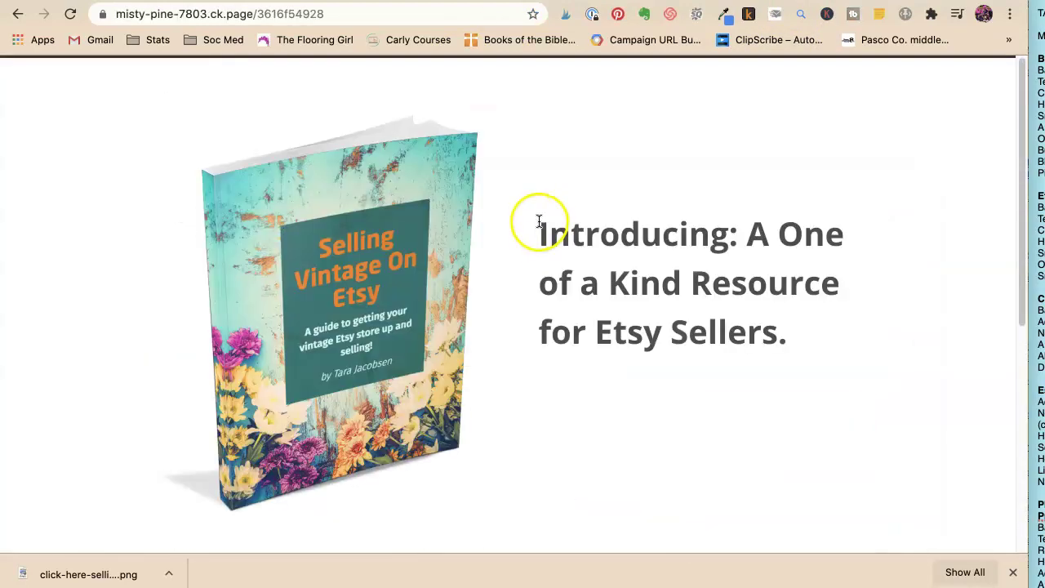
pyautogui.click(338, 14)
pyautogui.write('conver')
pyautogui.press('Return')
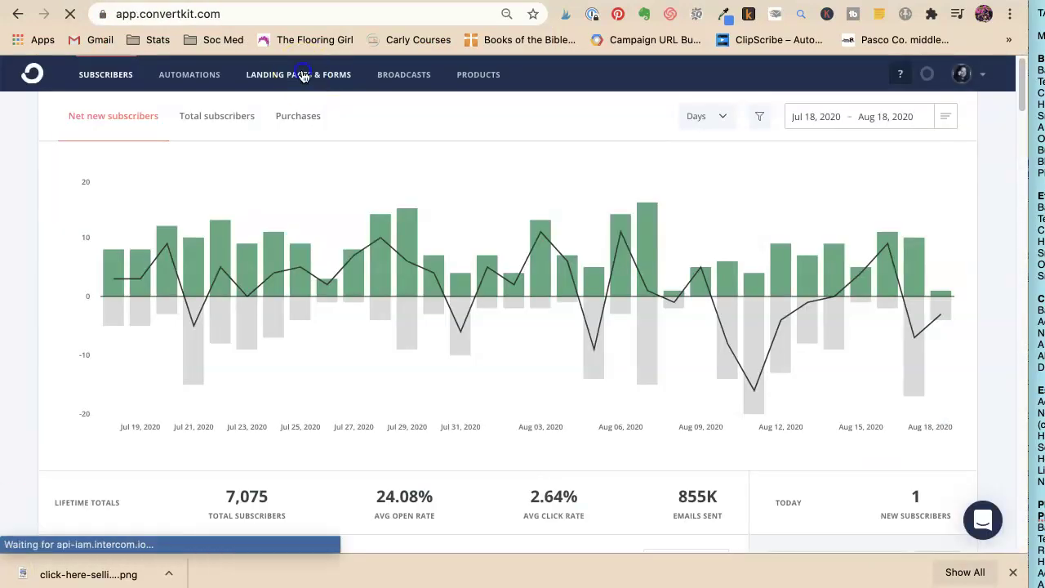
# Step: Open Landing Pages & Forms and scroll the 24-card grid to find Example - Giveaway Page
pyautogui.click(303, 74)
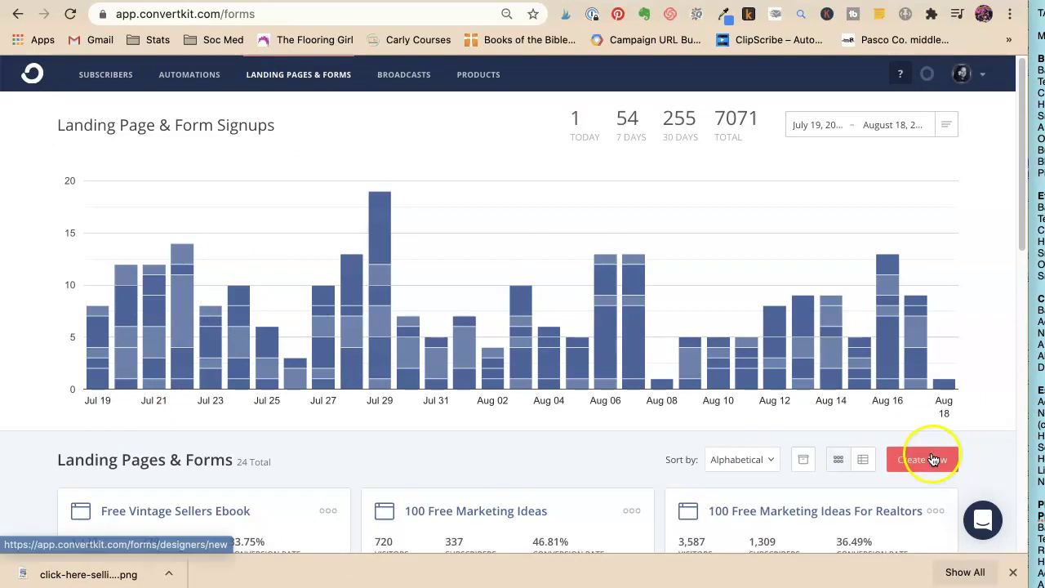
pyautogui.scroll(-4, 168, 257)
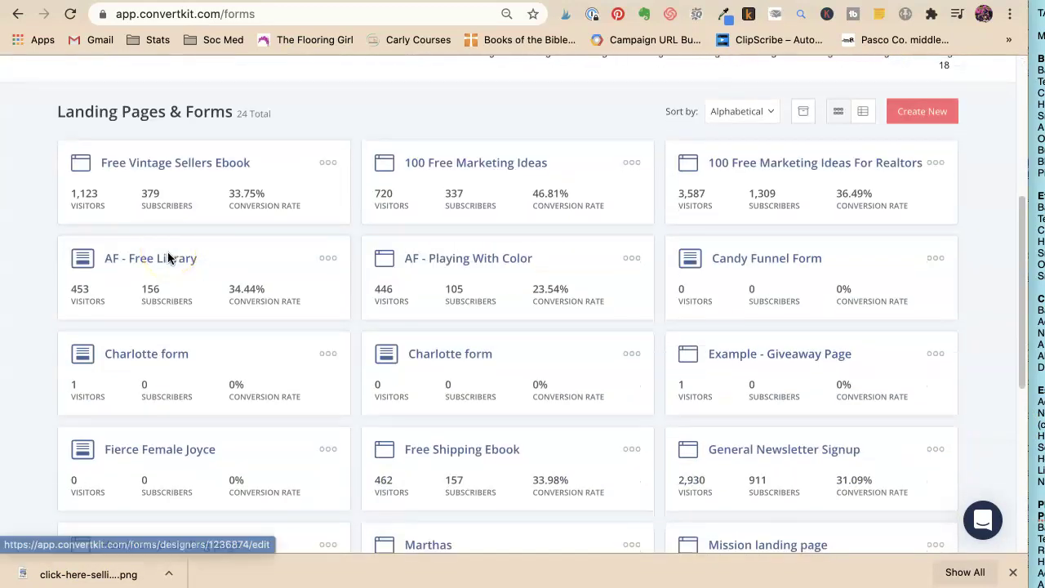
pyautogui.scroll(-1, 168, 258)
pyautogui.scroll(-1, 169, 257)
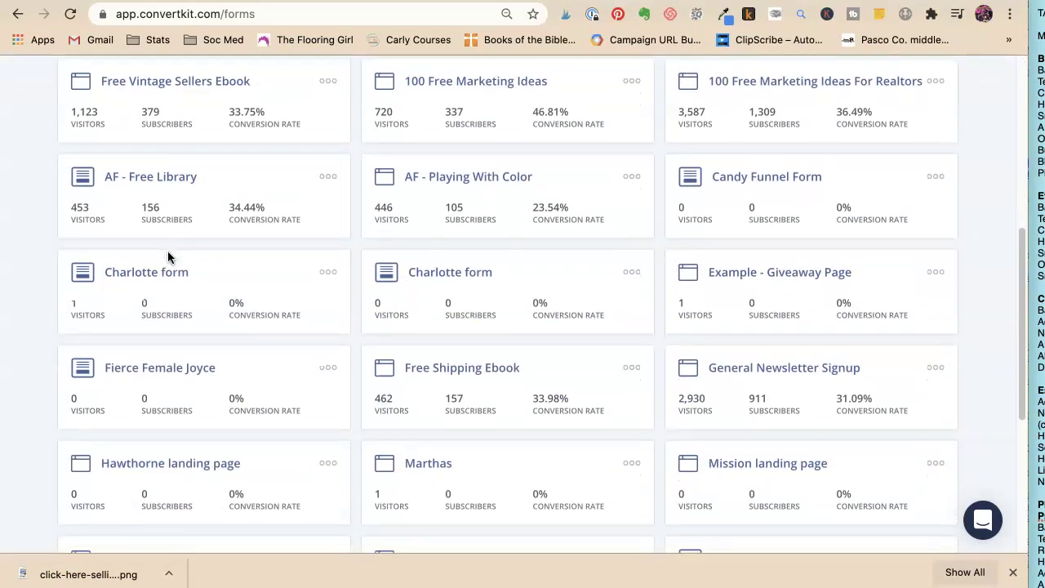
pyautogui.scroll(-3, 709, 406)
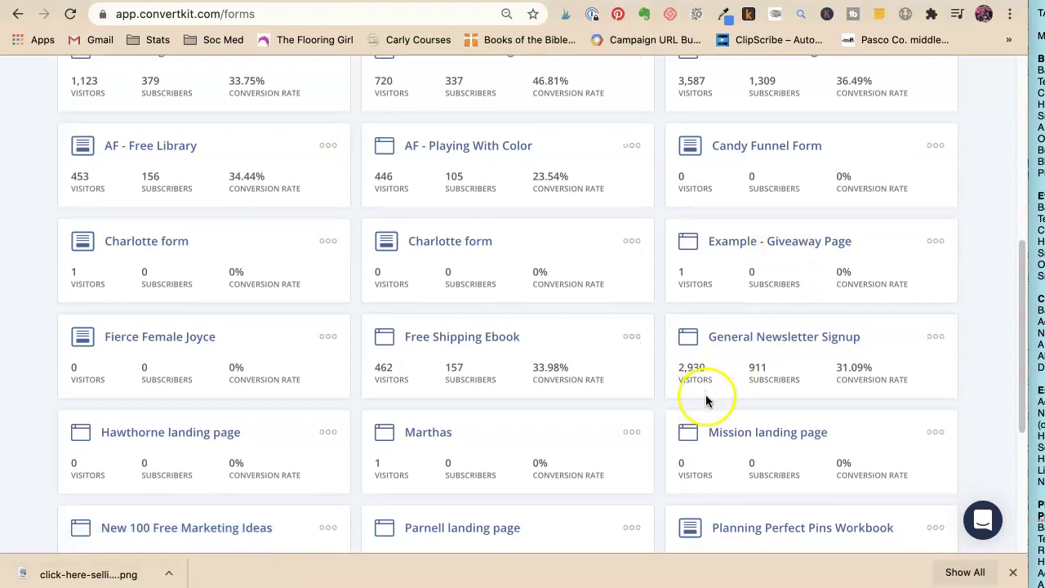
pyautogui.scroll(5, 706, 394)
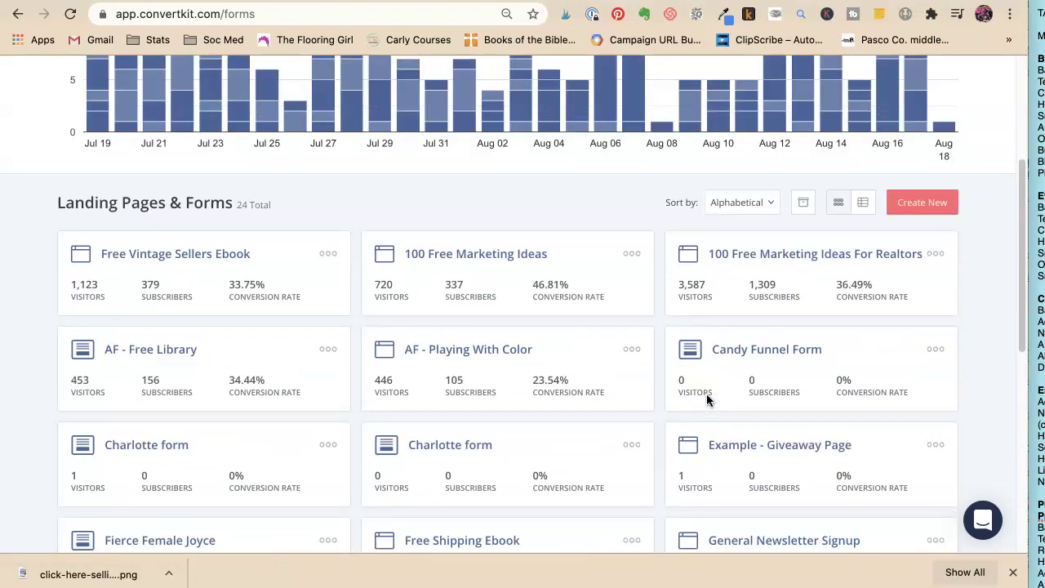
# Step: Open the Example - Giveaway Page card and scroll through its banner, covers and signup form
pyautogui.click(729, 443)
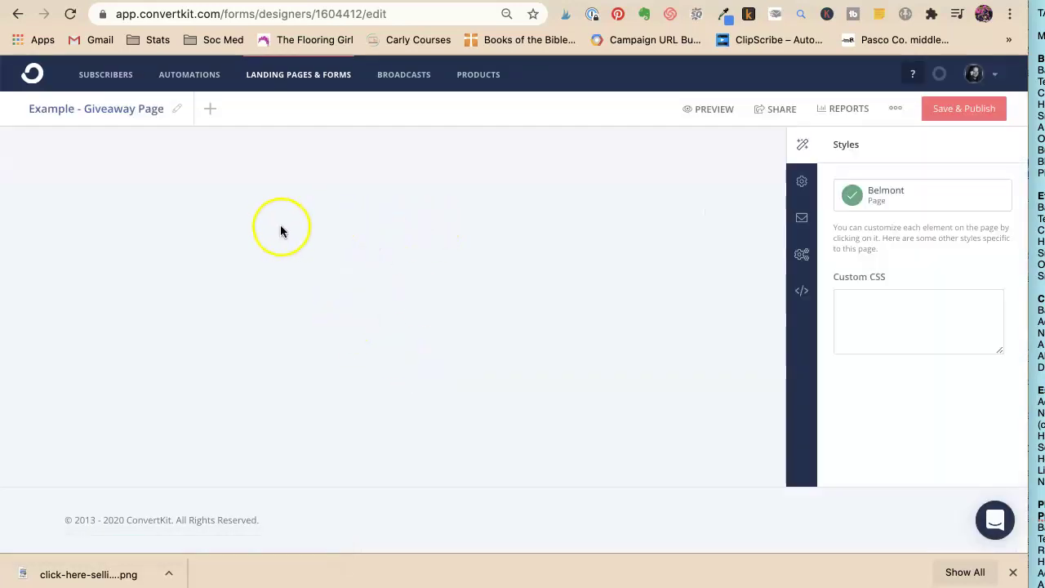
pyautogui.scroll(-4, 426, 278)
pyautogui.scroll(-1, 426, 282)
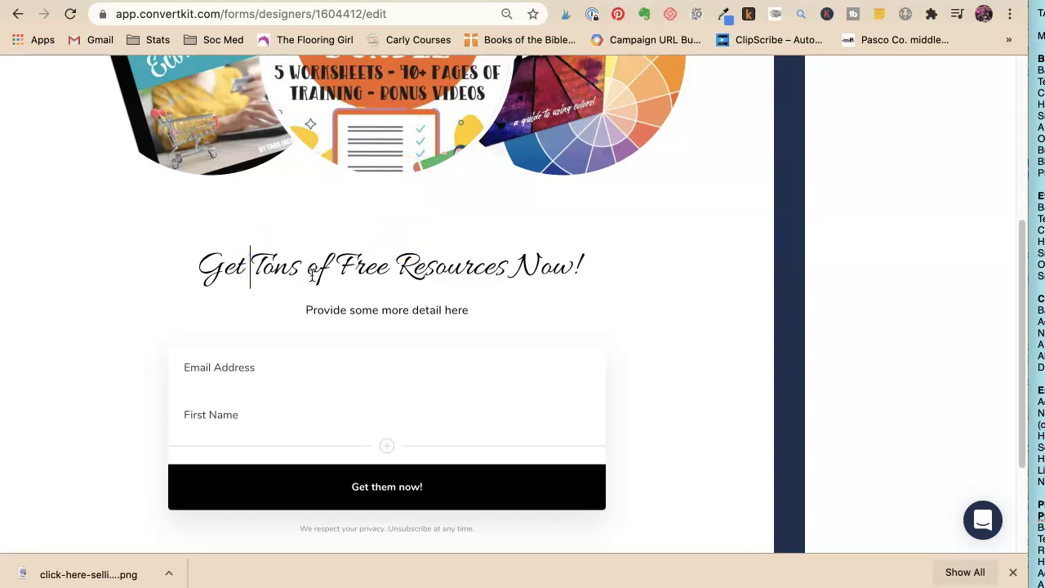
pyautogui.scroll(-3, 450, 308)
pyautogui.scroll(6, 433, 404)
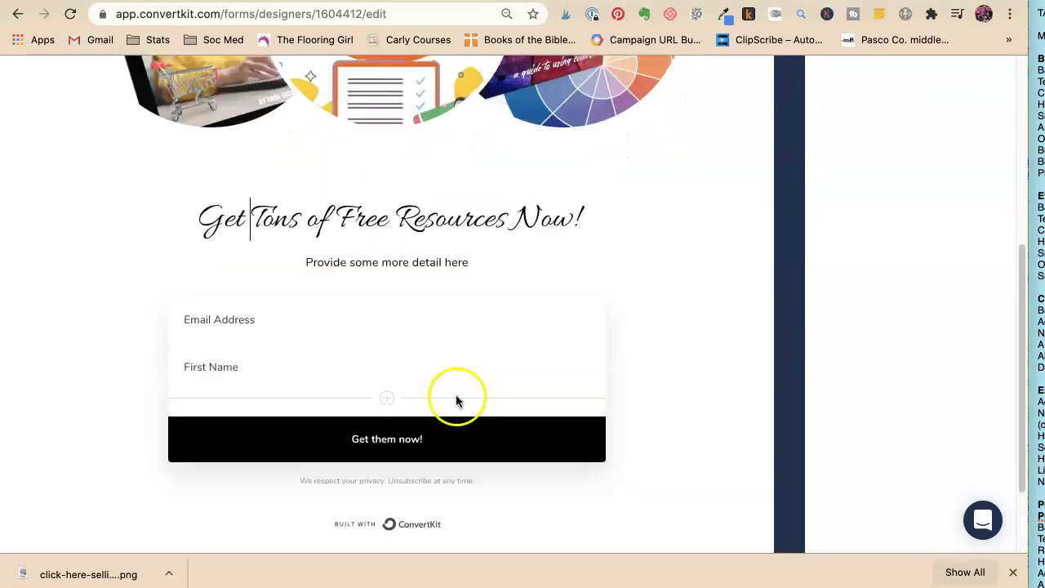
# Step: Replace the placeholder banner line with 'Get something'
pyautogui.click(379, 158)
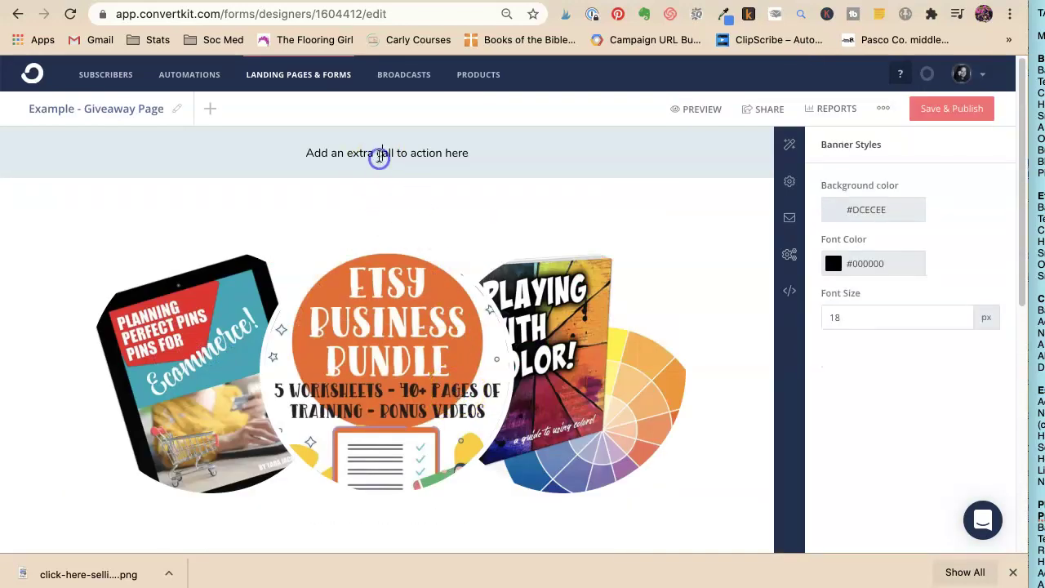
pyautogui.tripleClick(379, 157)
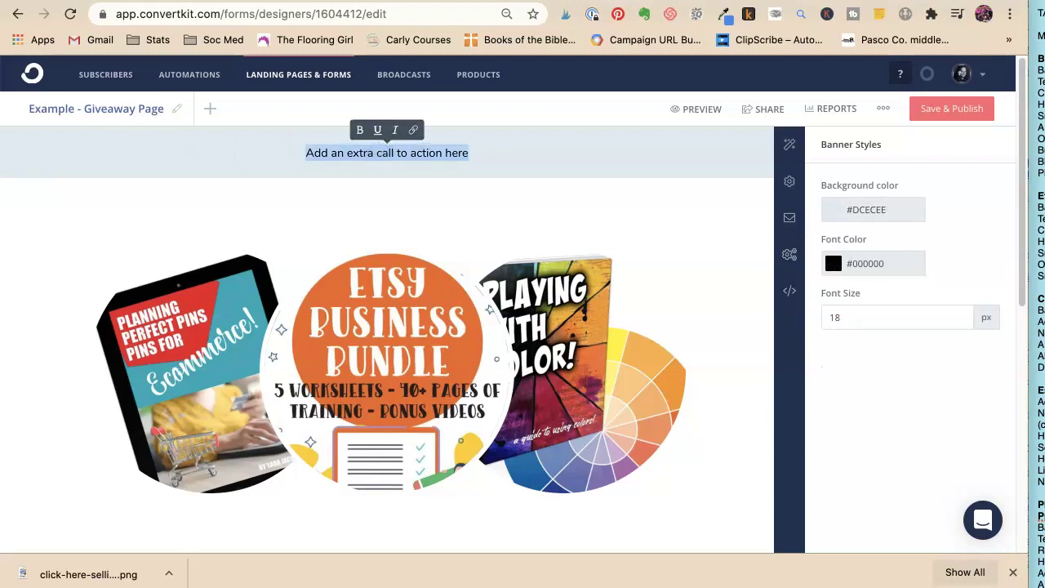
pyautogui.write('Get')
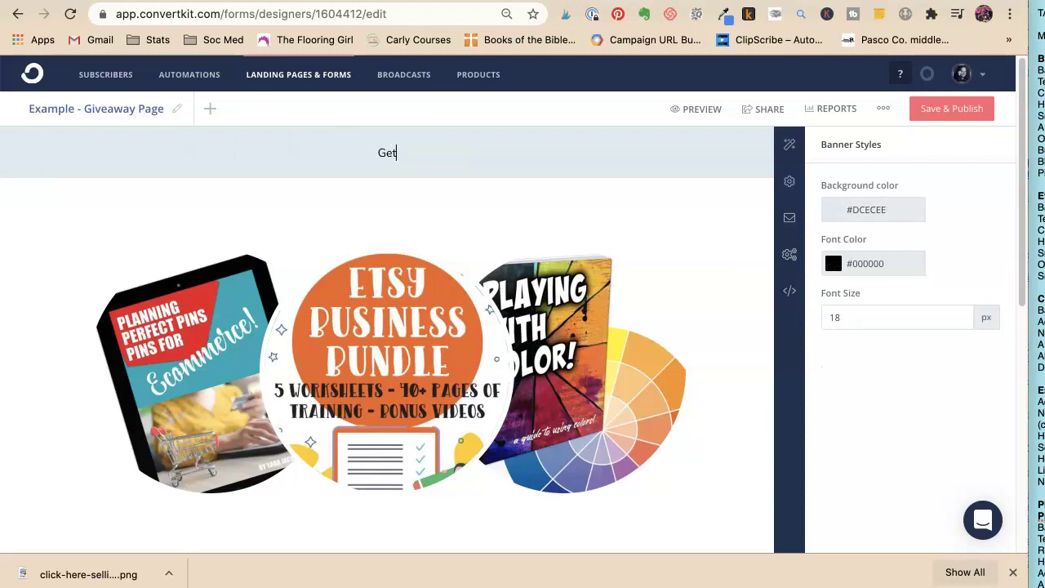
pyautogui.write(' something')
pyautogui.doubleClick(409, 155)
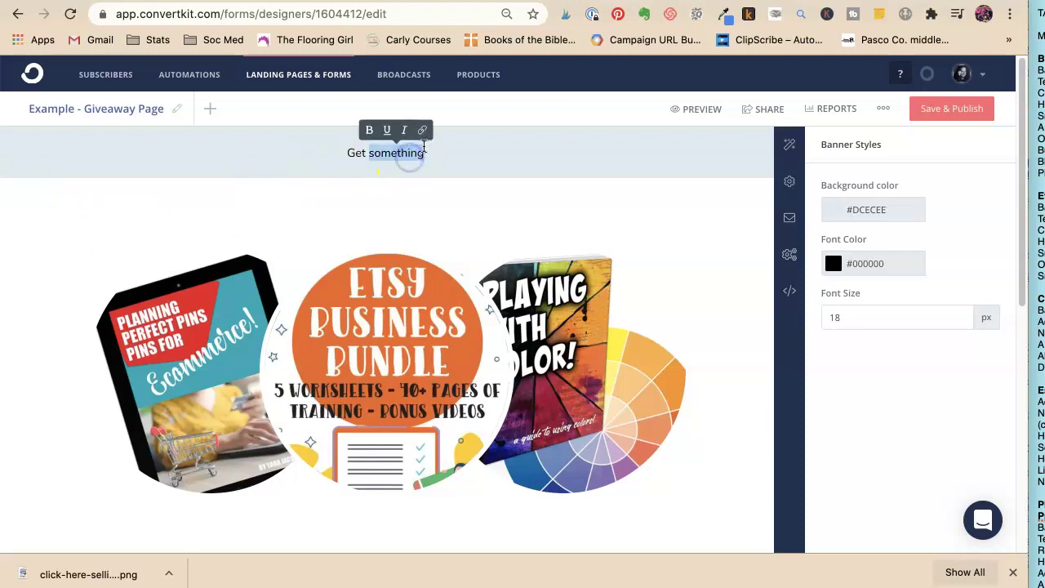
pyautogui.click(421, 130)
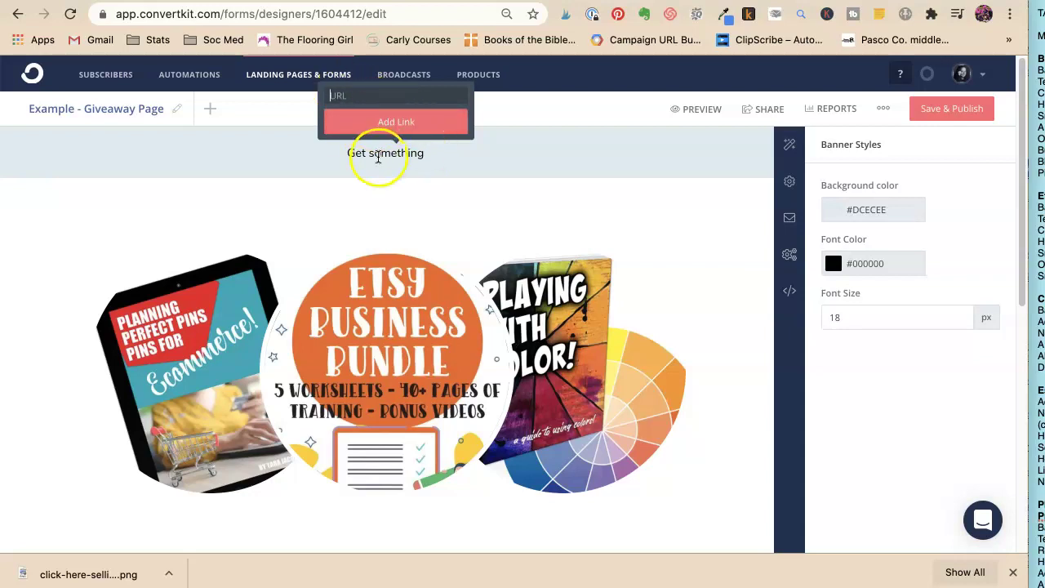
pyautogui.click(378, 157)
# Step: Change the banner to 'Get started right away on Marmalead!' and select Marmalead for a link
pyautogui.doubleClick(378, 157)
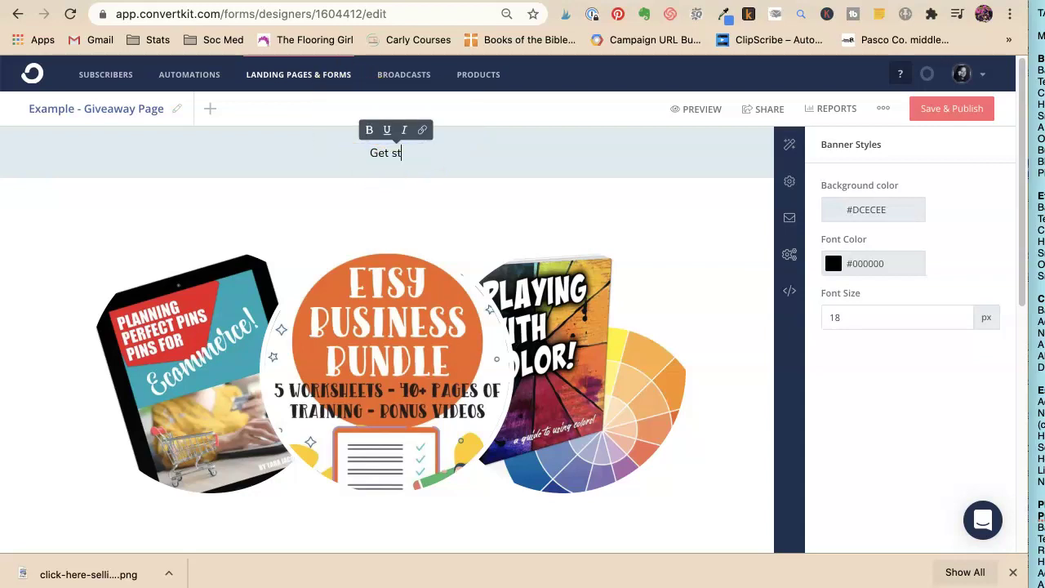
pyautogui.write('Get started right')
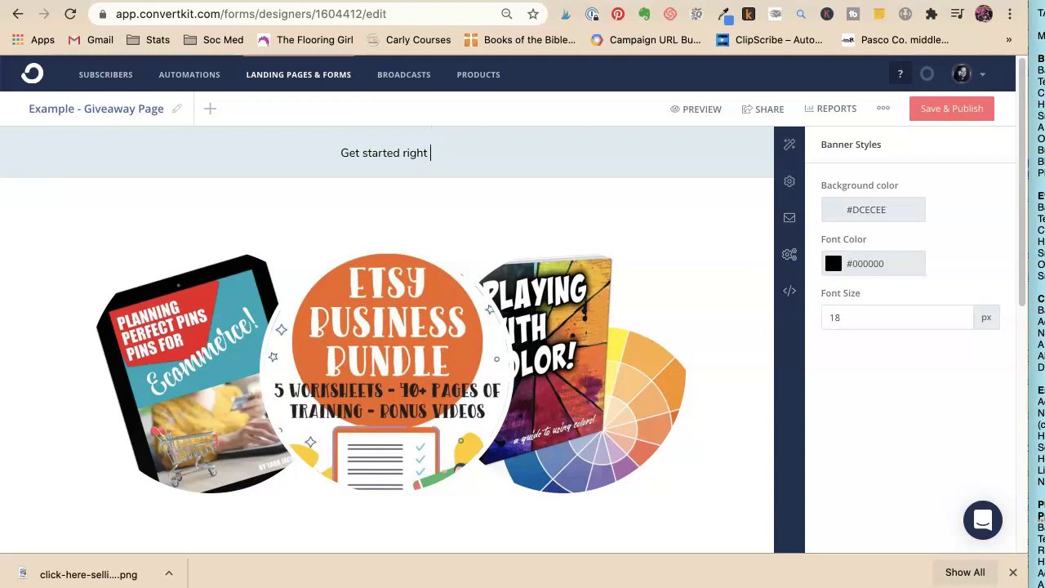
pyautogui.write(' away o')
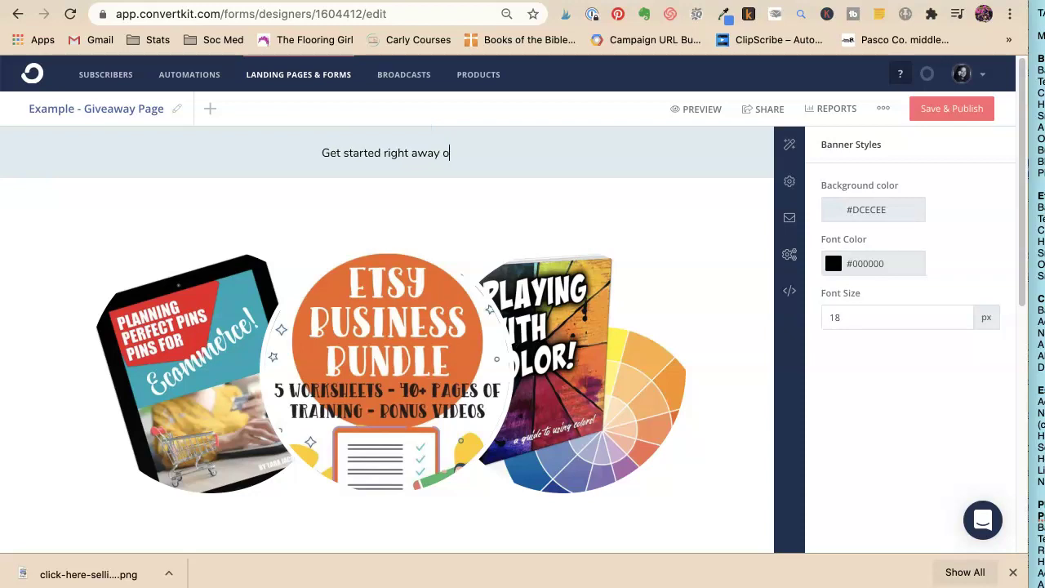
pyautogui.write('n Marmalea')
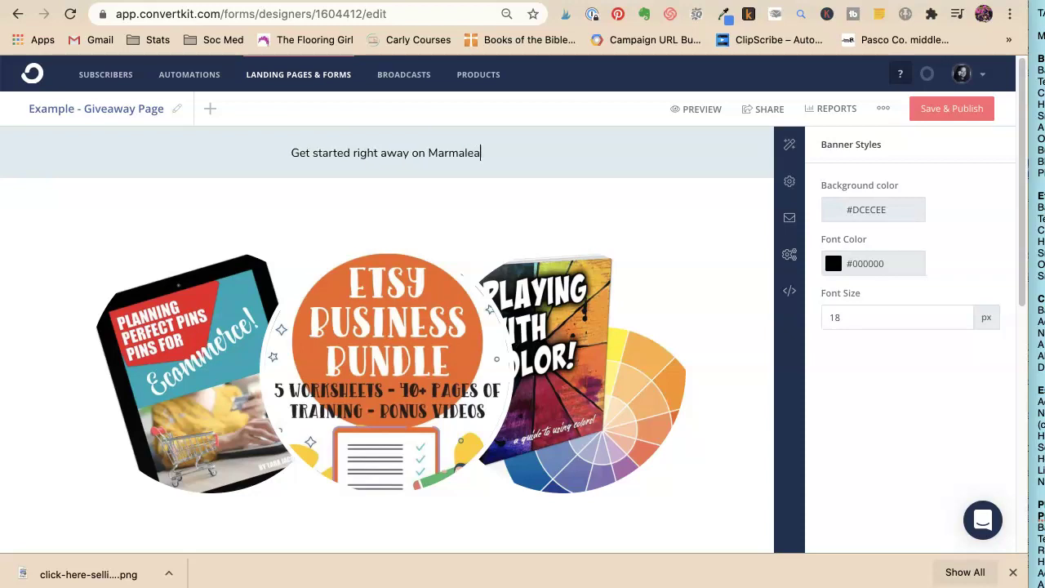
pyautogui.write('d!')
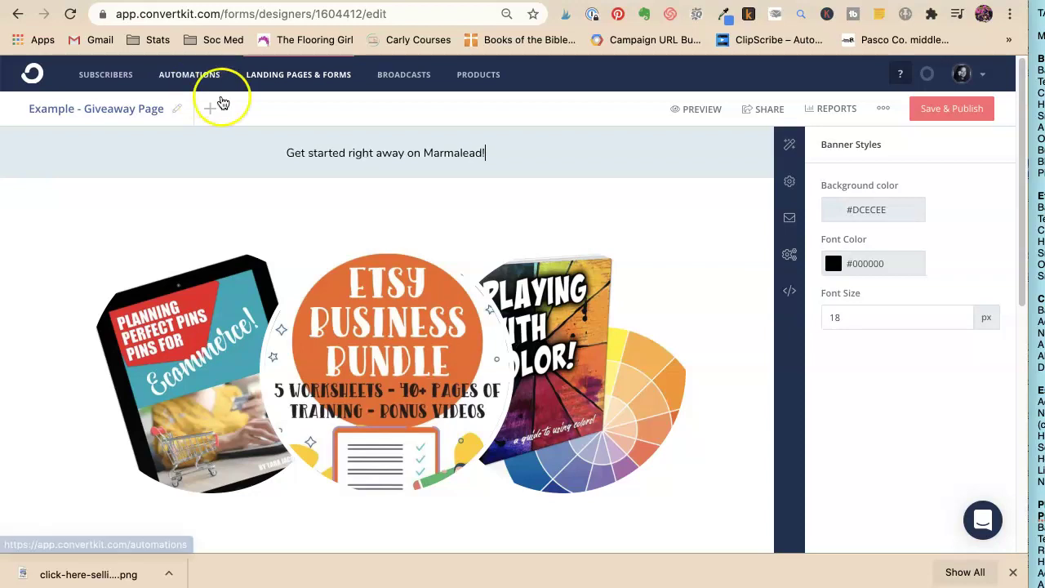
pyautogui.tripleClick(449, 151)
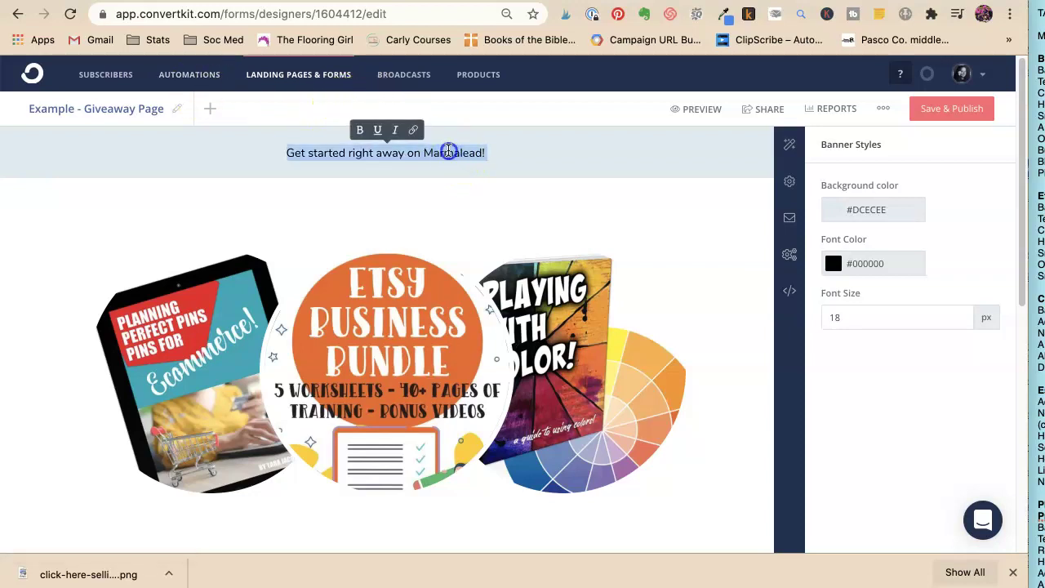
pyautogui.doubleClick(449, 151)
pyautogui.click(478, 130)
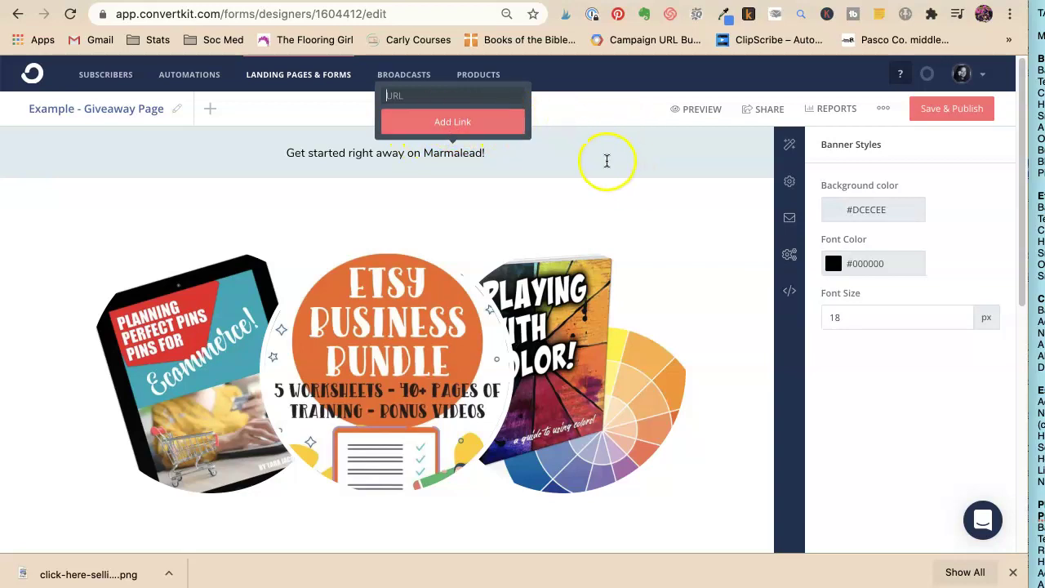
pyautogui.click(607, 160)
pyautogui.scroll(-10, 275, 257)
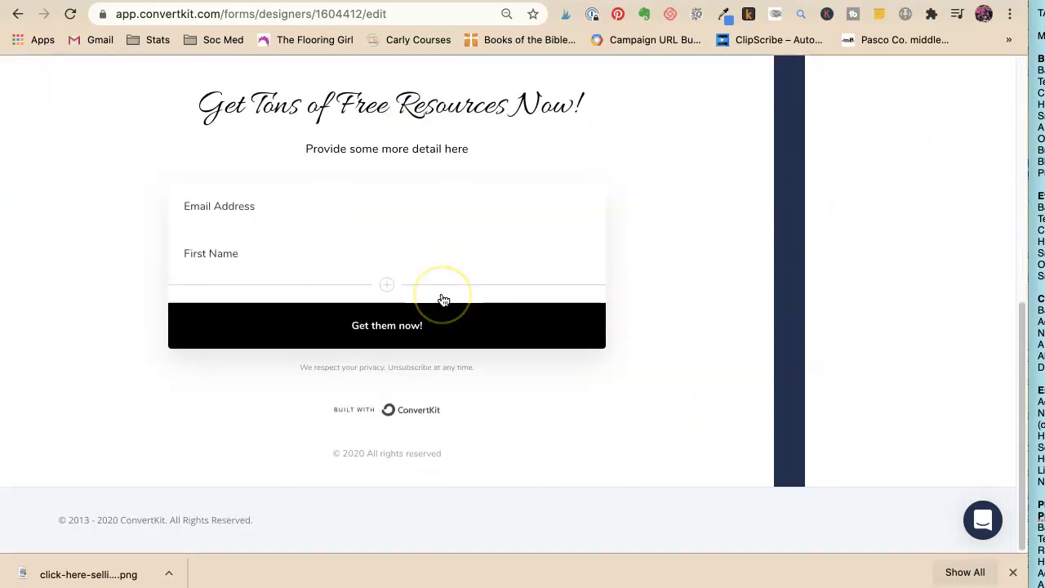
pyautogui.scroll(2, 327, 281)
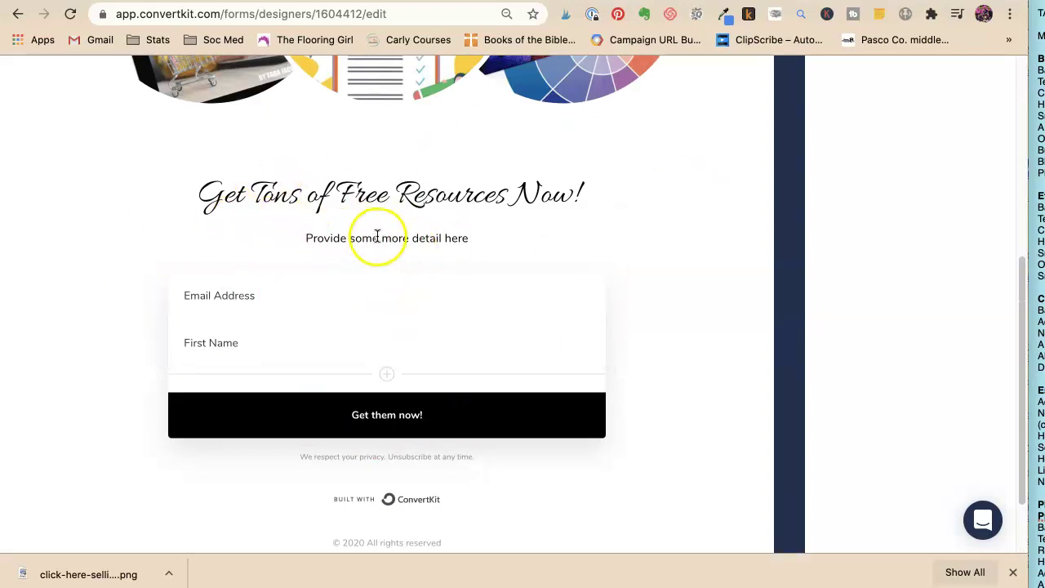
pyautogui.scroll(10, 377, 235)
pyautogui.click(357, 152)
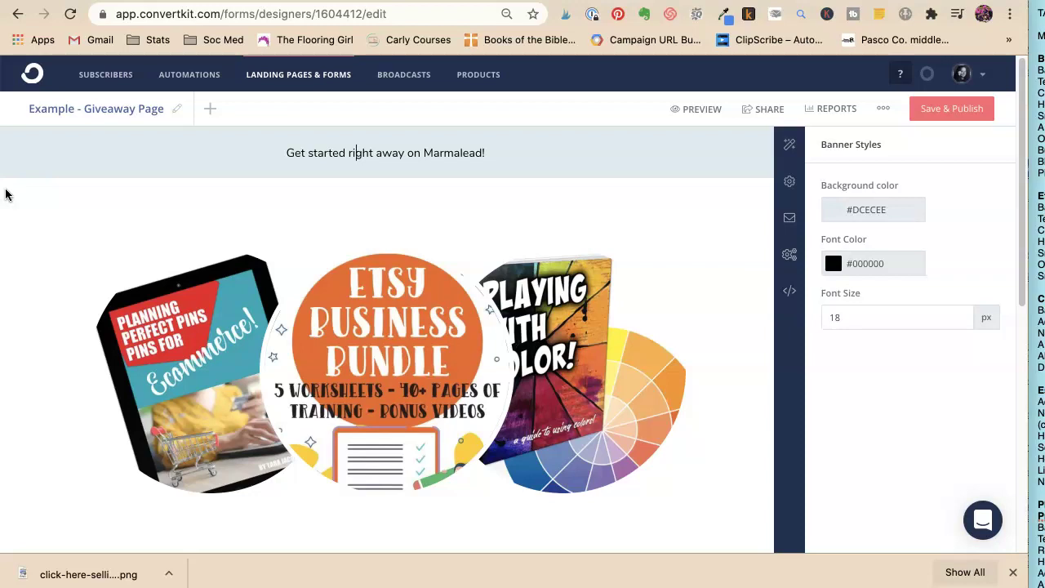
pyautogui.click(69, 128)
pyautogui.click(352, 165)
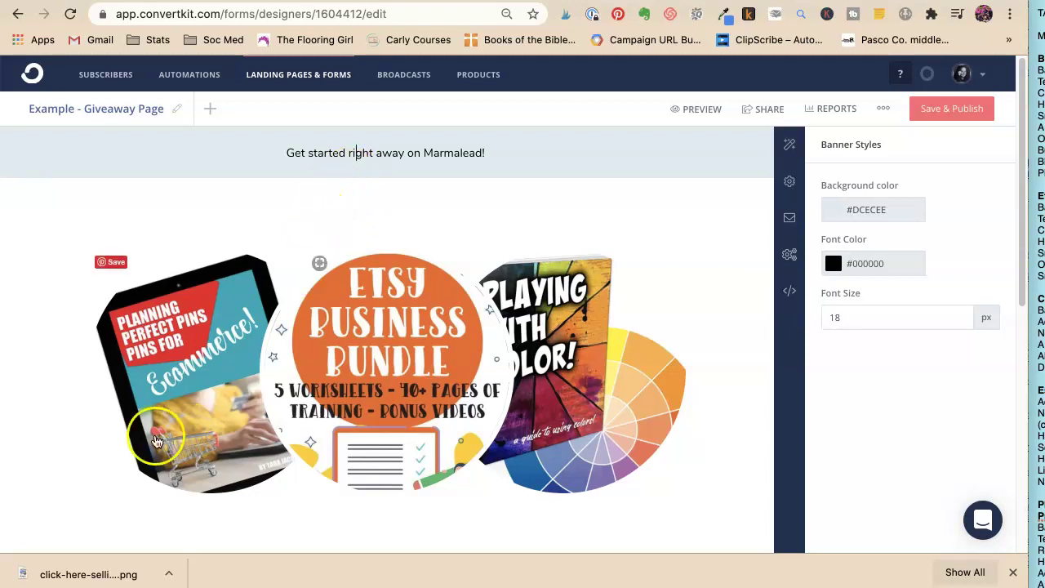